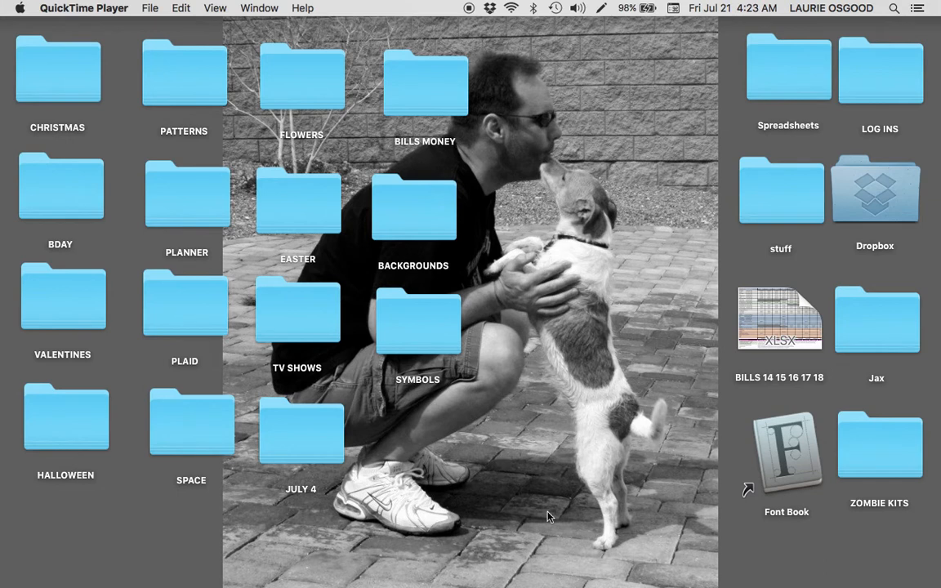
Switch to the PLANNER.xlsx workbook in Excel and open the custom margin settings for Sheet9
mouse_move(595, 576)
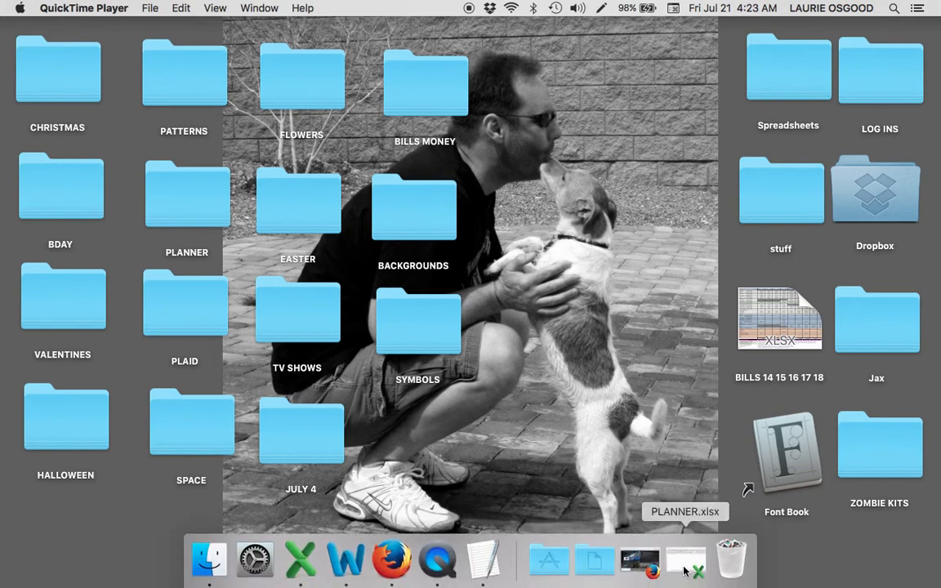
click(691, 572)
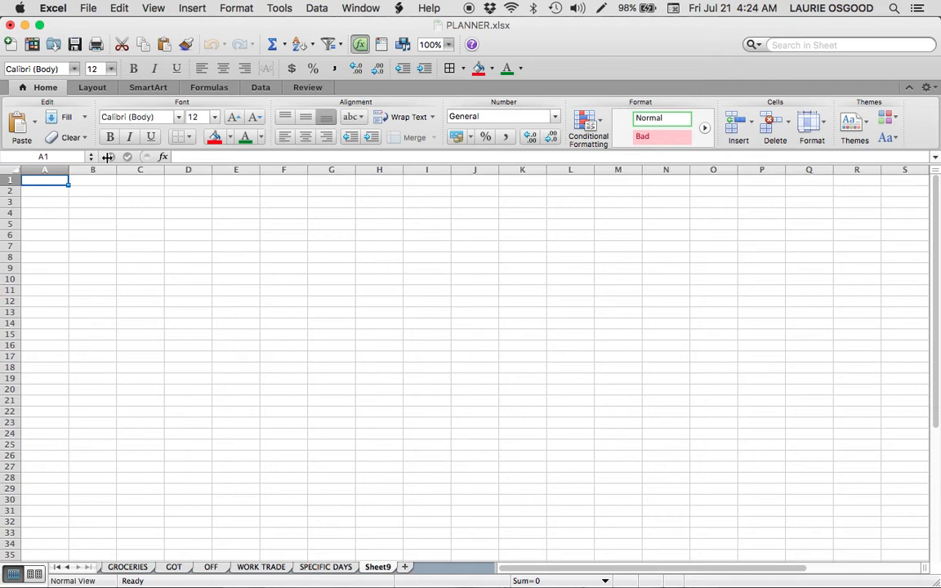
click(90, 88)
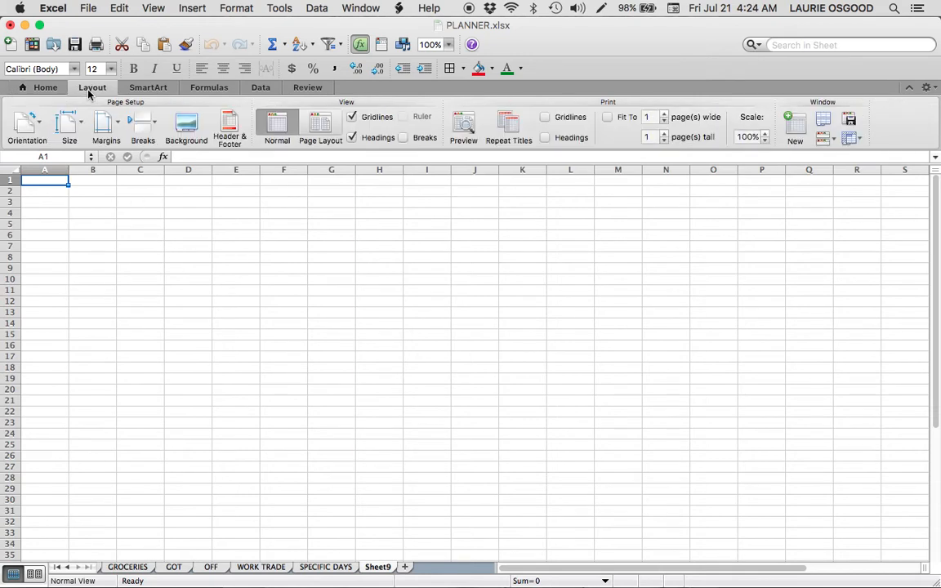
click(98, 124)
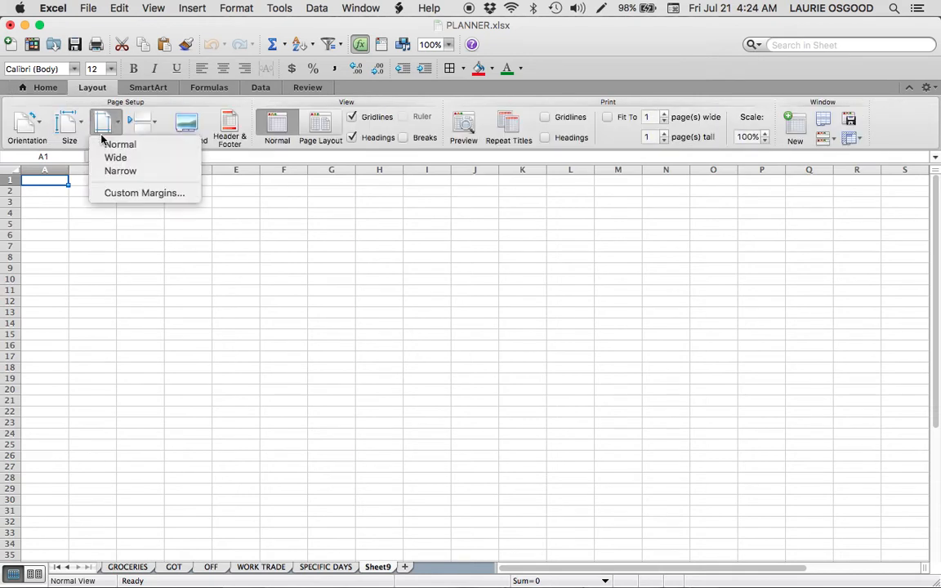
click(115, 194)
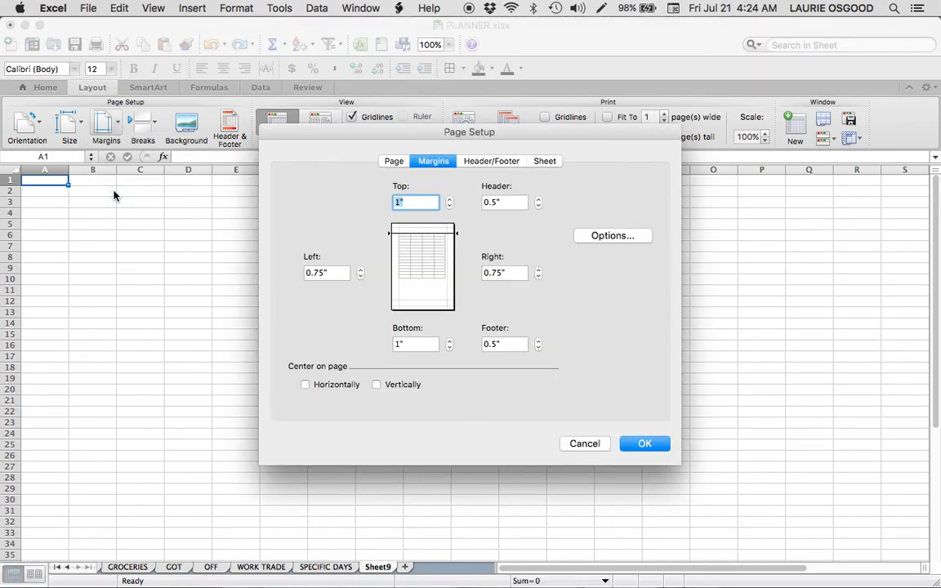
Set the left, top, right and bottom page margins to 0" and center the content horizontally on the page
click(361, 276)
click(361, 276)
click(362, 276)
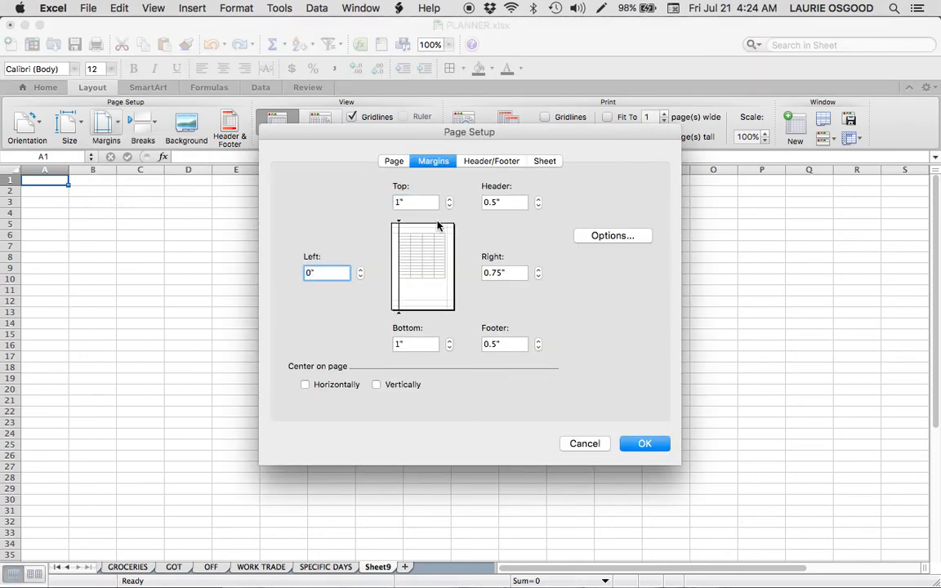
click(449, 206)
click(449, 206)
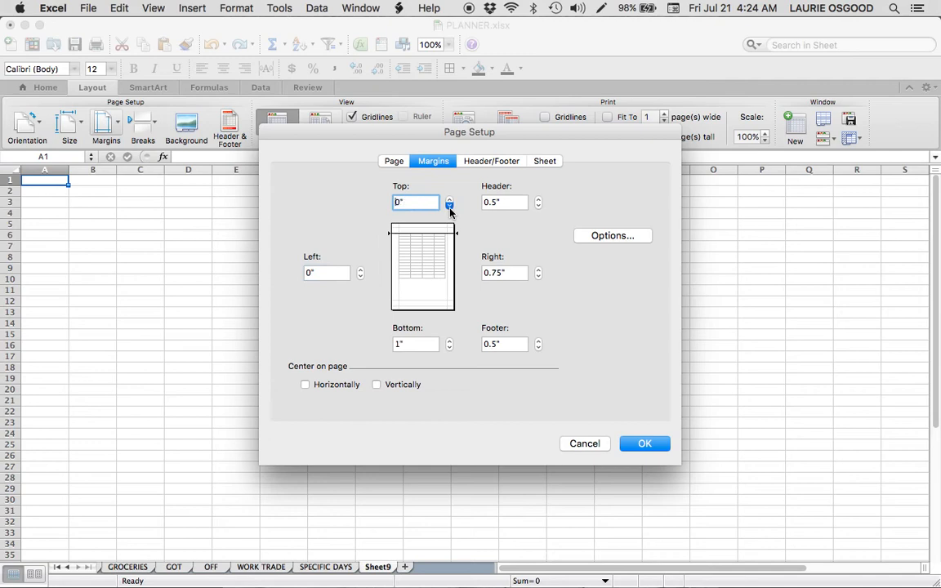
click(539, 277)
click(539, 277)
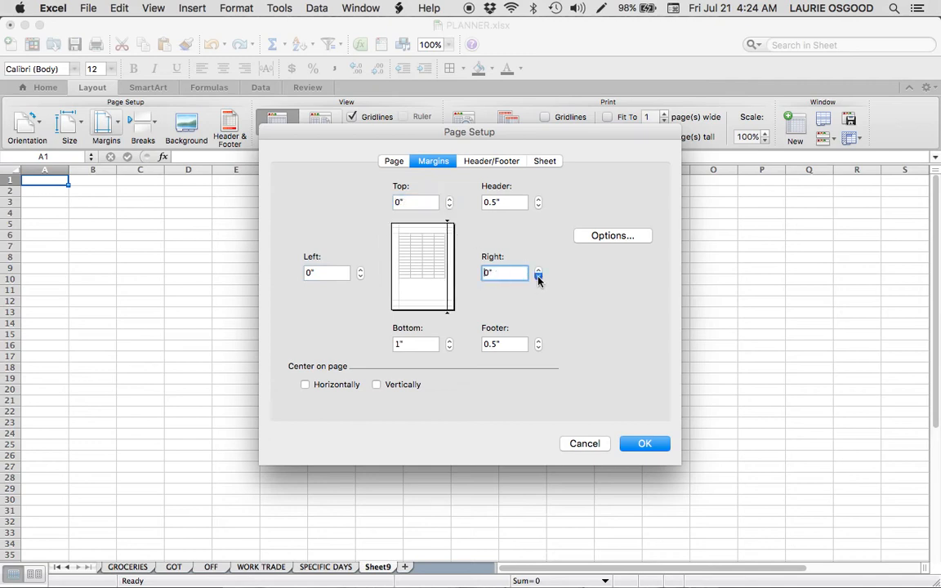
click(449, 348)
click(450, 348)
click(449, 348)
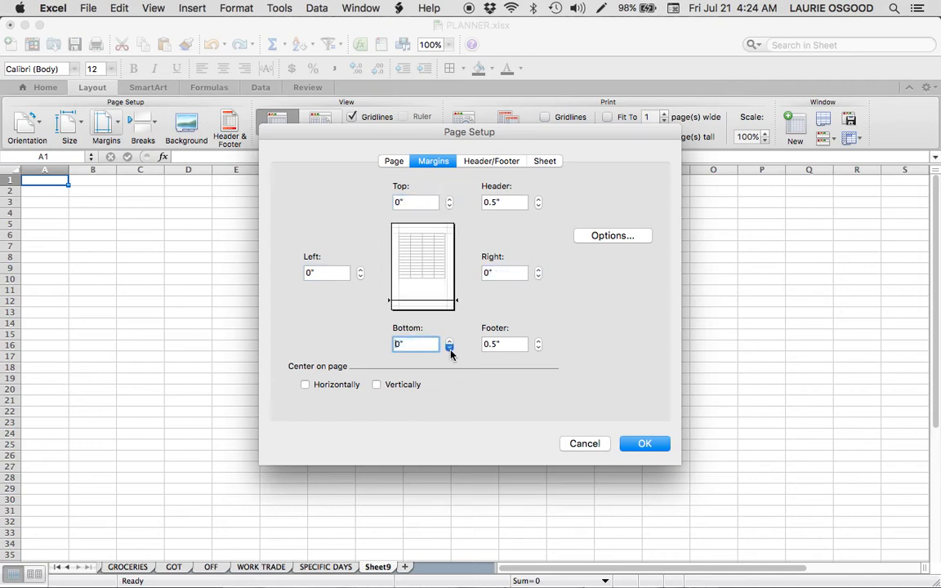
click(344, 387)
click(646, 444)
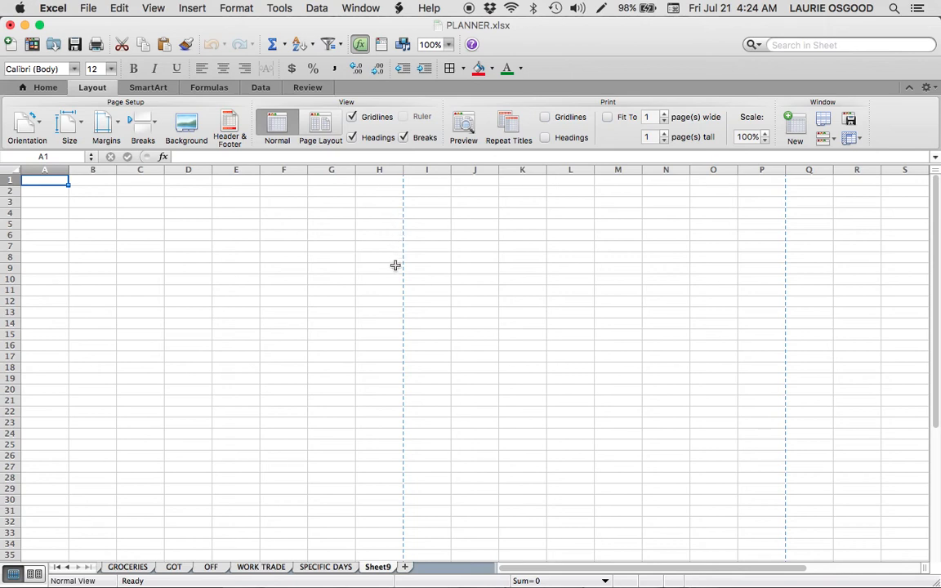
Widen column A slightly and increase the height of row 1 to about 1.57 inches
scroll(369, 434, down, 5)
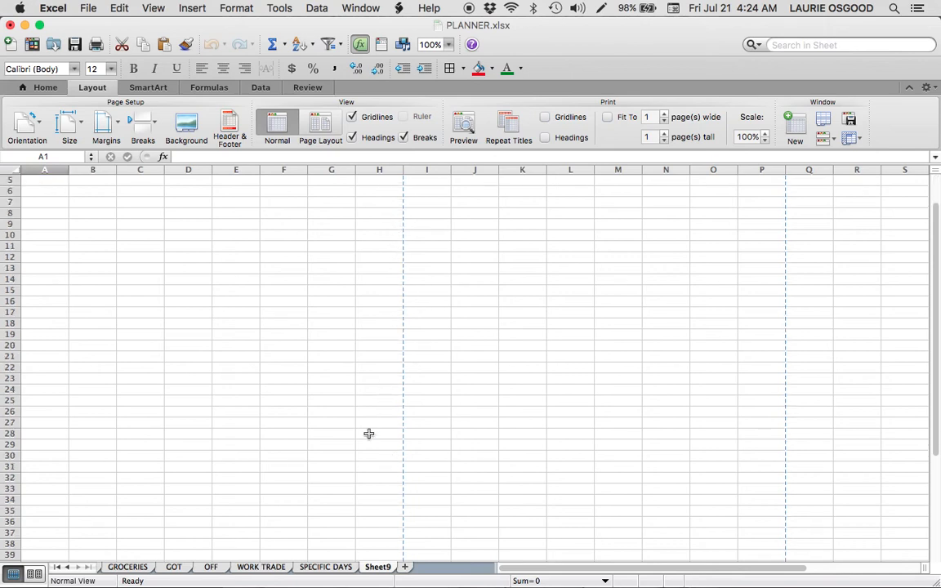
scroll(369, 434, down, 4)
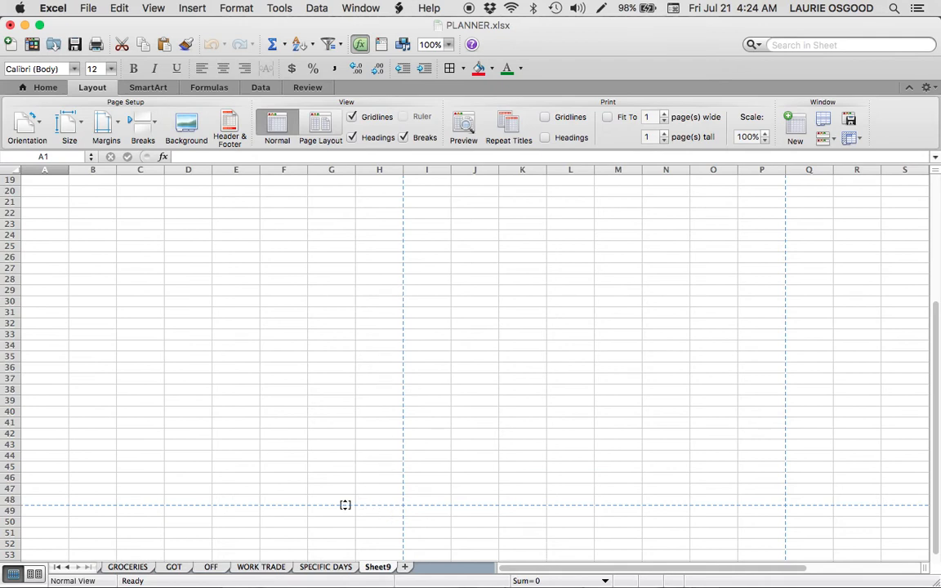
scroll(180, 368, up, 9)
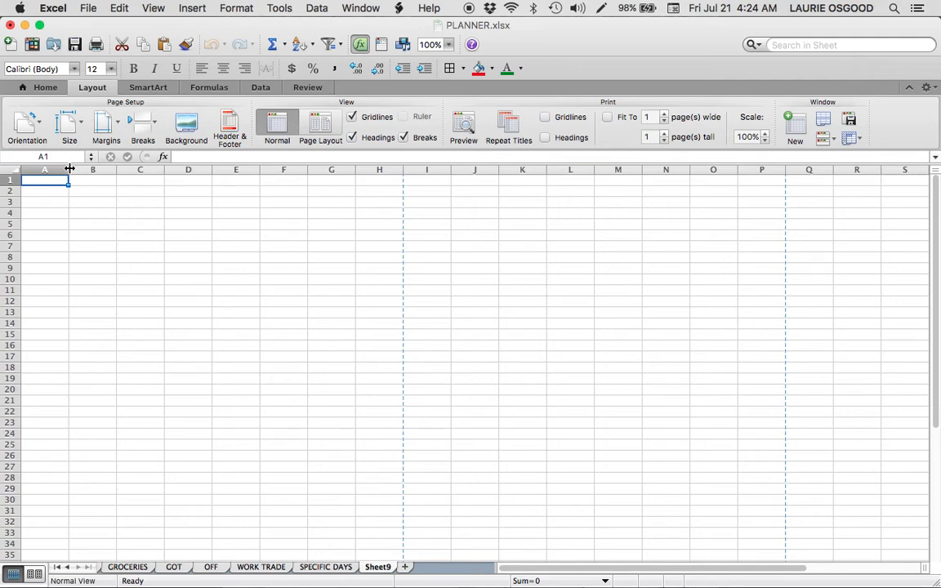
mouse_move(70, 168)
mouse_down()
mouse_move(204, 187)
mouse_move(65, 180)
mouse_move(78, 182)
mouse_up()
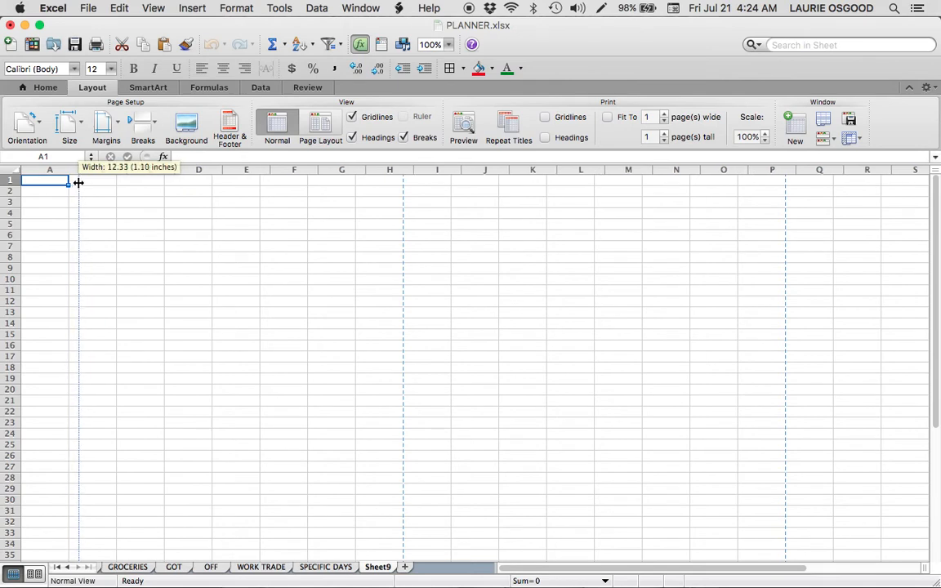
mouse_move(79, 182)
mouse_down()
mouse_move(116, 185)
mouse_move(87, 185)
mouse_up()
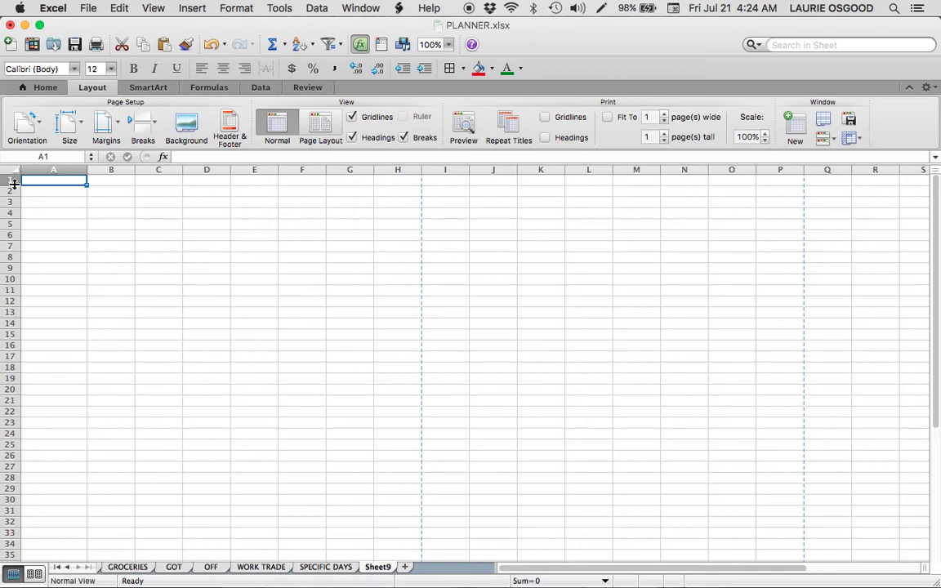
drag(14, 185, 15, 256)
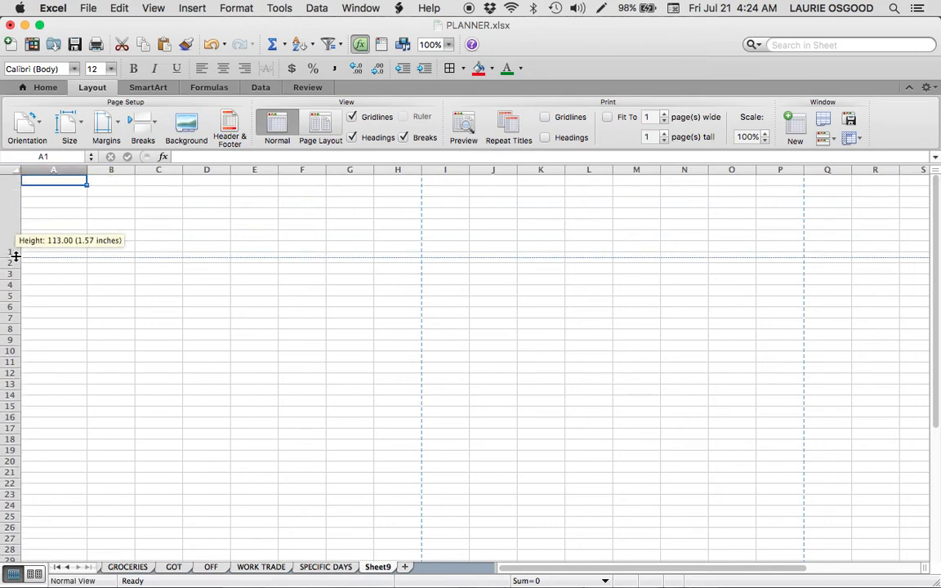
drag(16, 257, 15, 257)
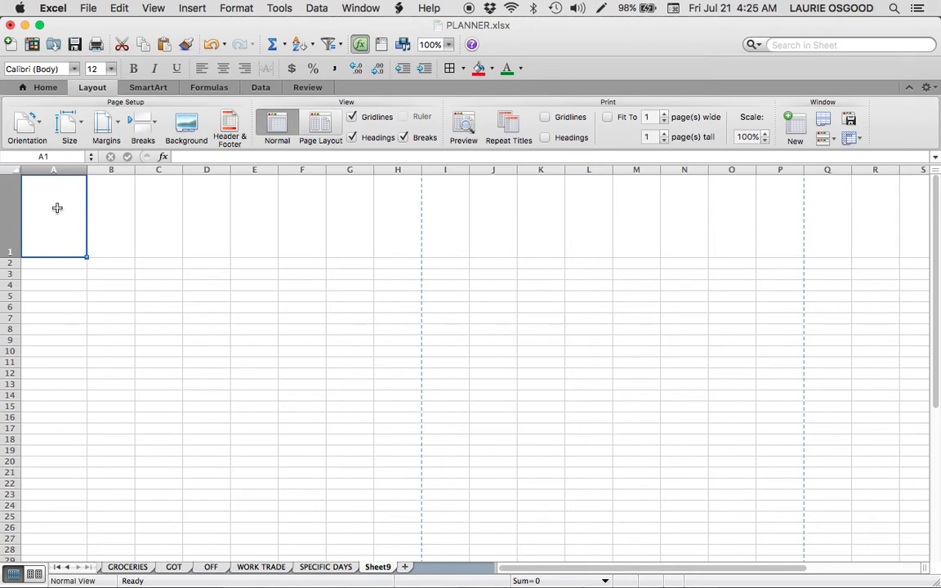
Fill cell A1 with the standard red color
click(45, 88)
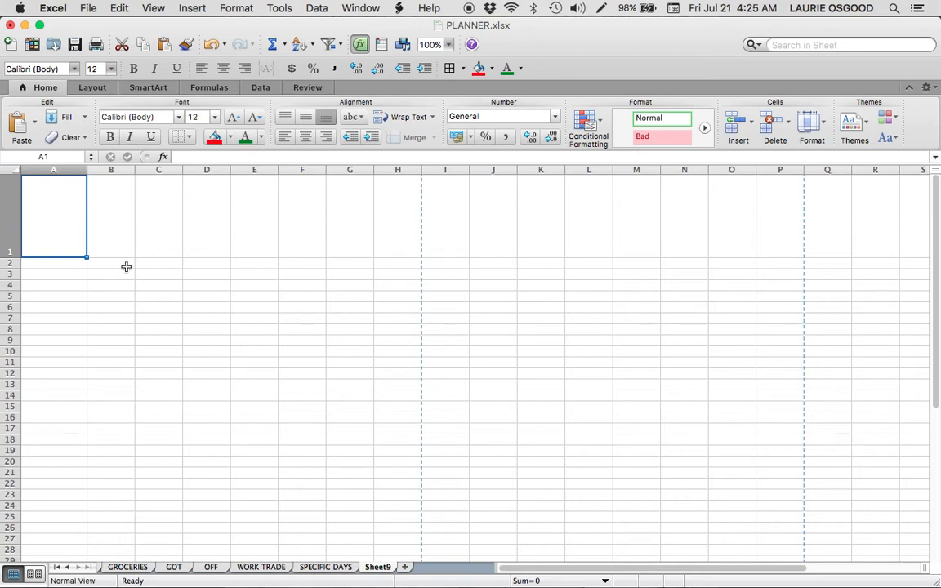
click(231, 139)
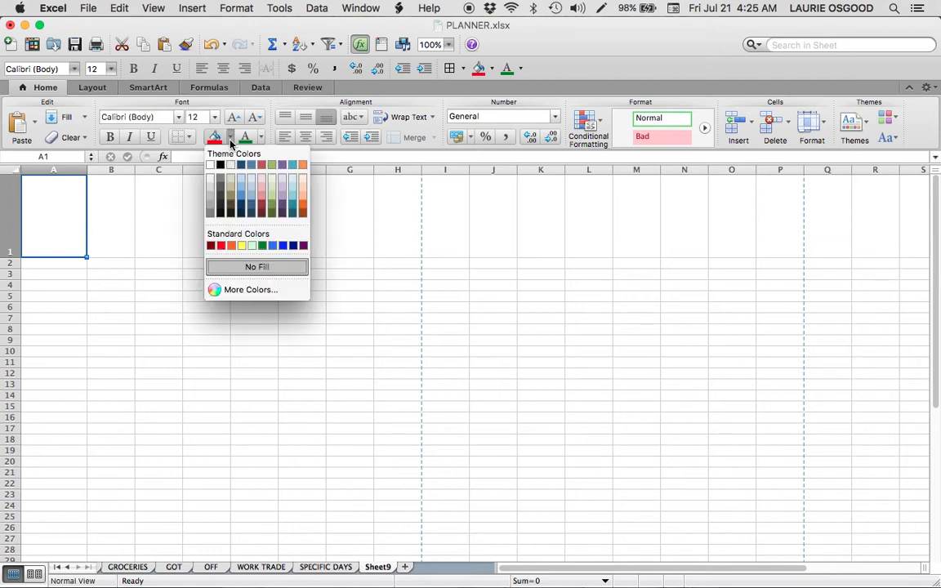
click(221, 246)
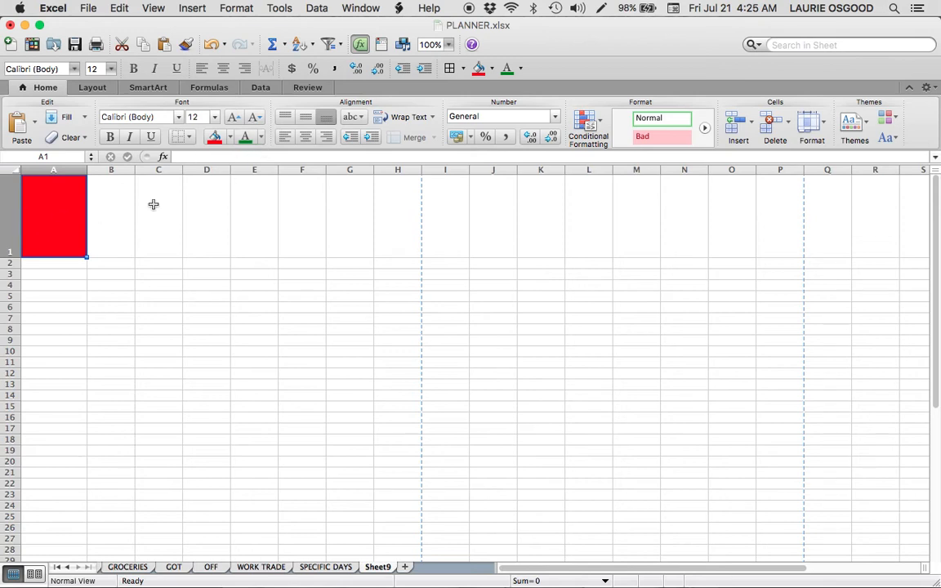
click(262, 139)
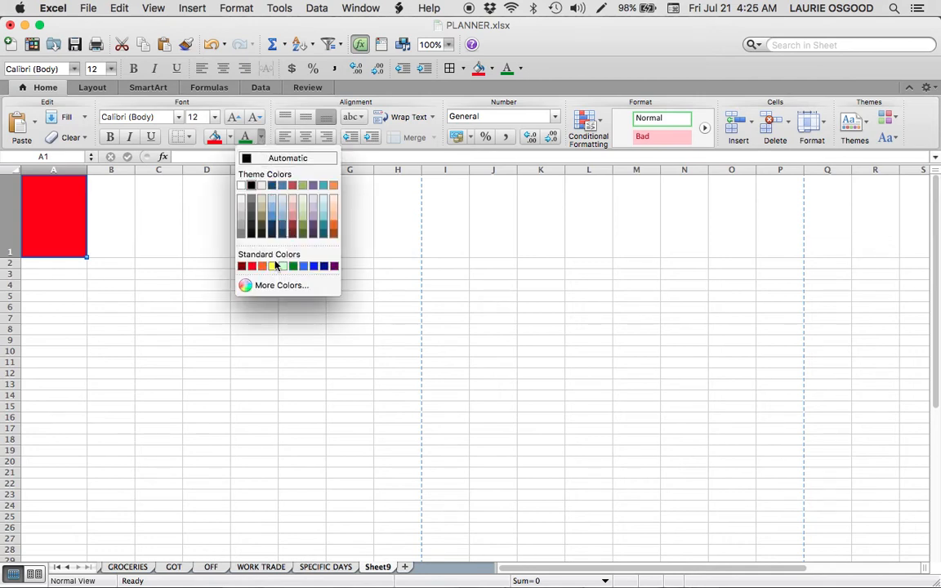
click(274, 286)
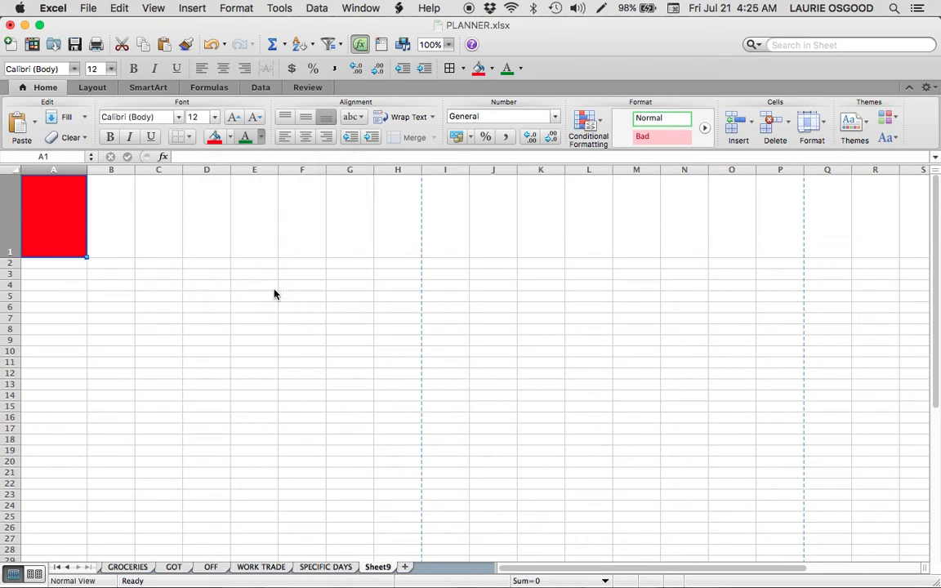
drag(534, 282, 410, 277)
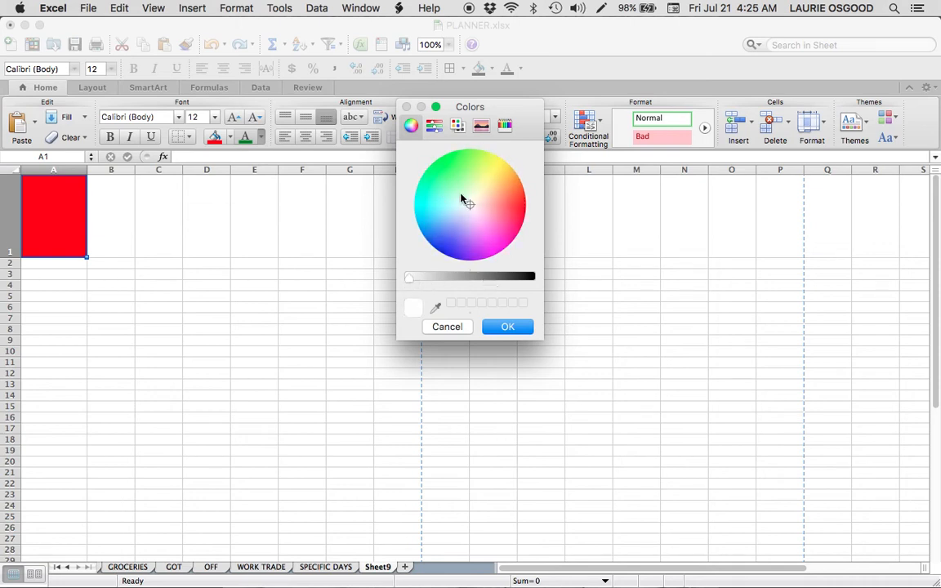
click(512, 333)
click(447, 327)
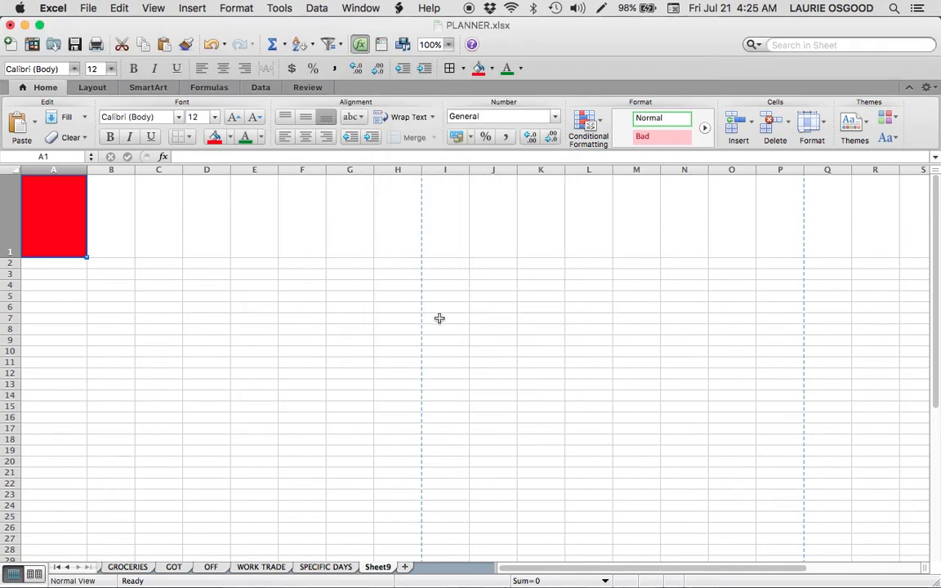
Set the font color of cell A1 to the standard light blue and enter "day off" in it
click(260, 137)
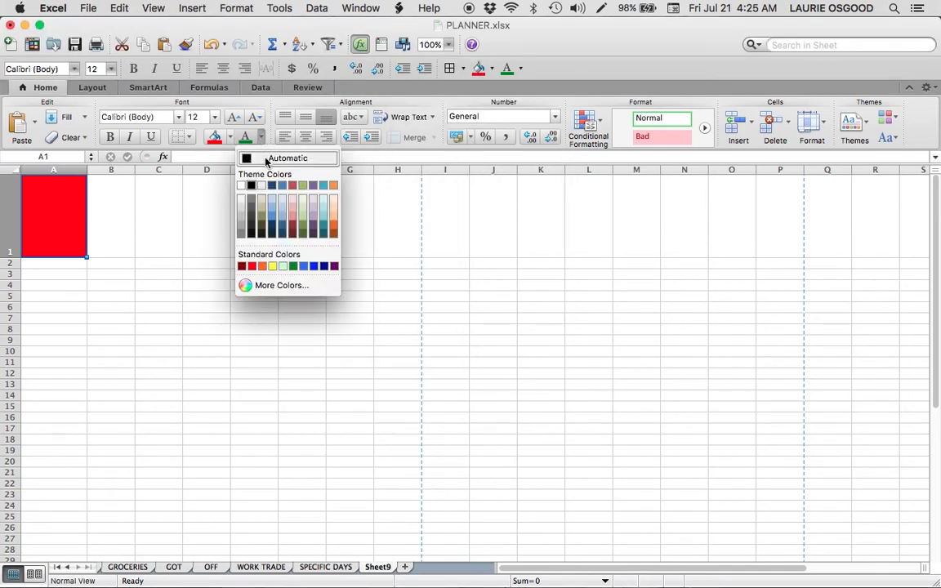
click(305, 267)
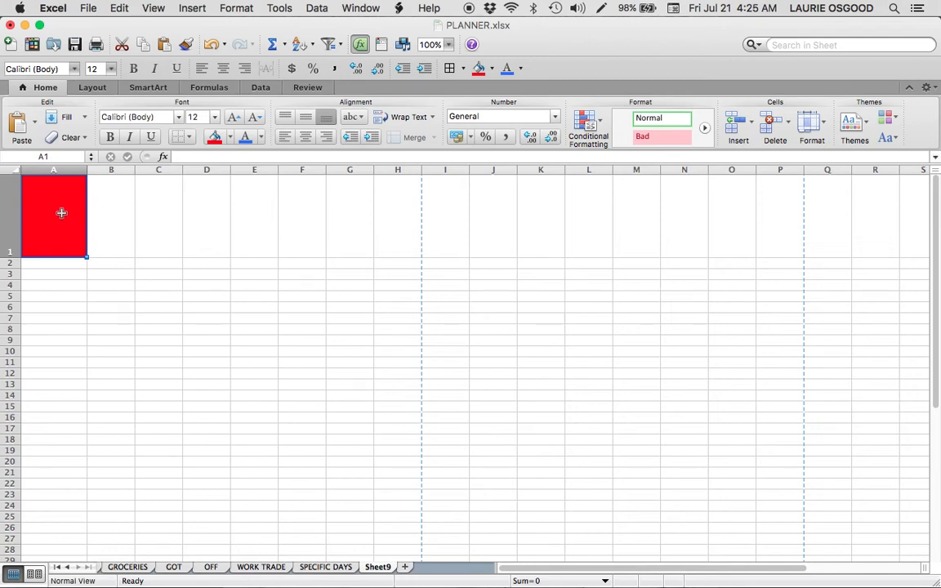
text(day off)
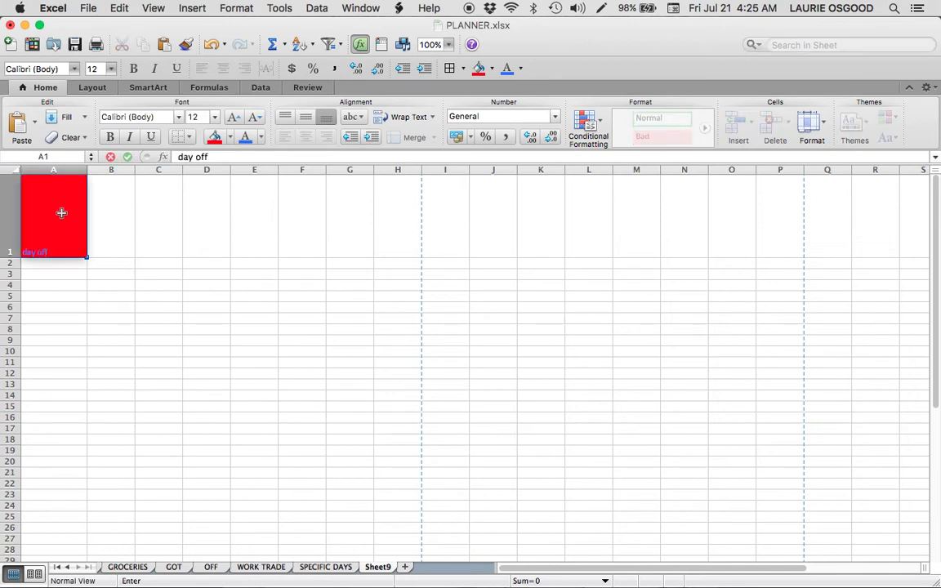
key(Return)
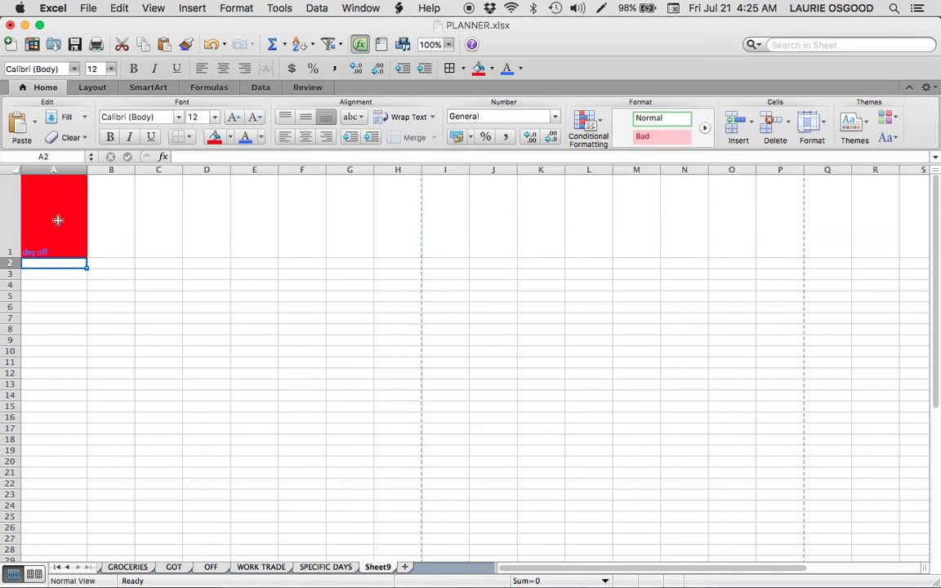
Center the "day off" text in cell A1 horizontally and vertically, and turn on text wrapping
click(53, 242)
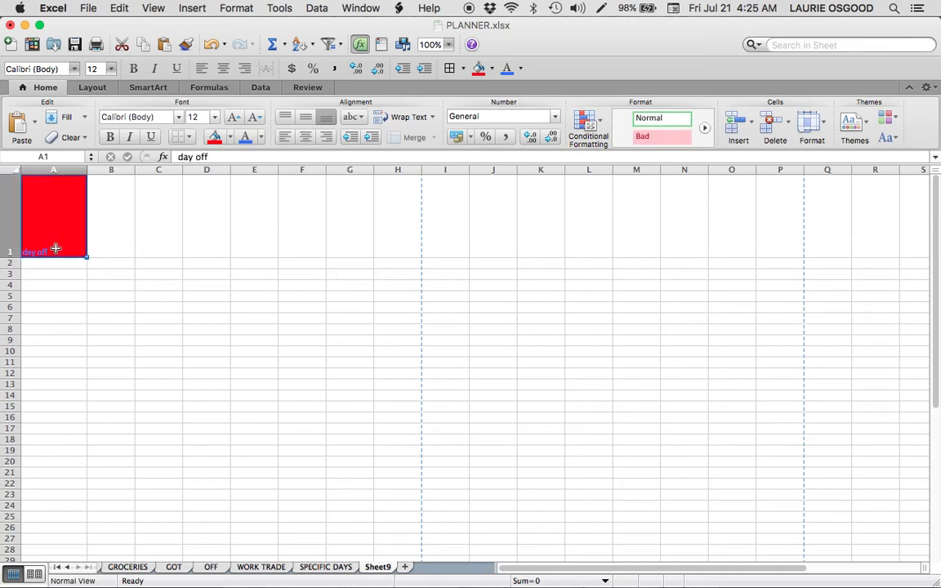
click(365, 121)
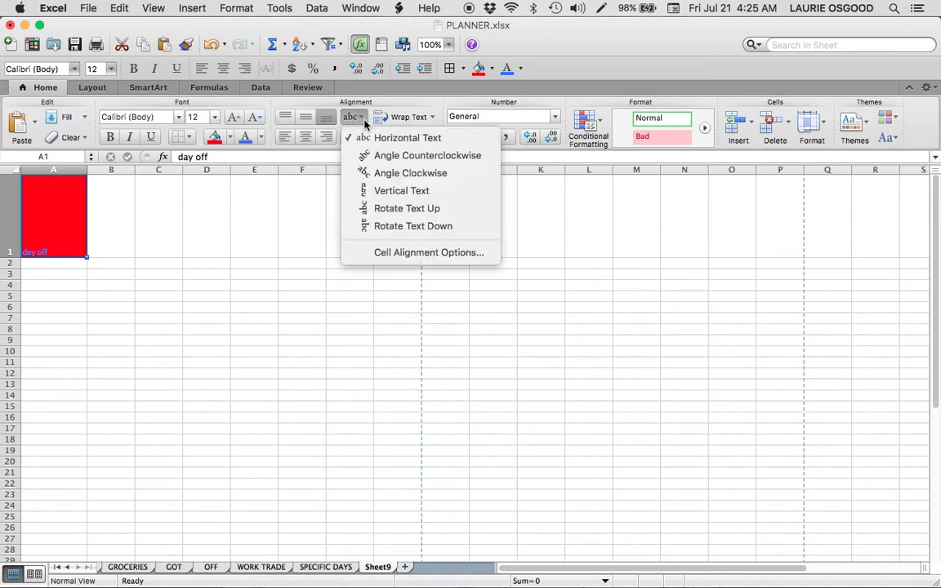
click(372, 254)
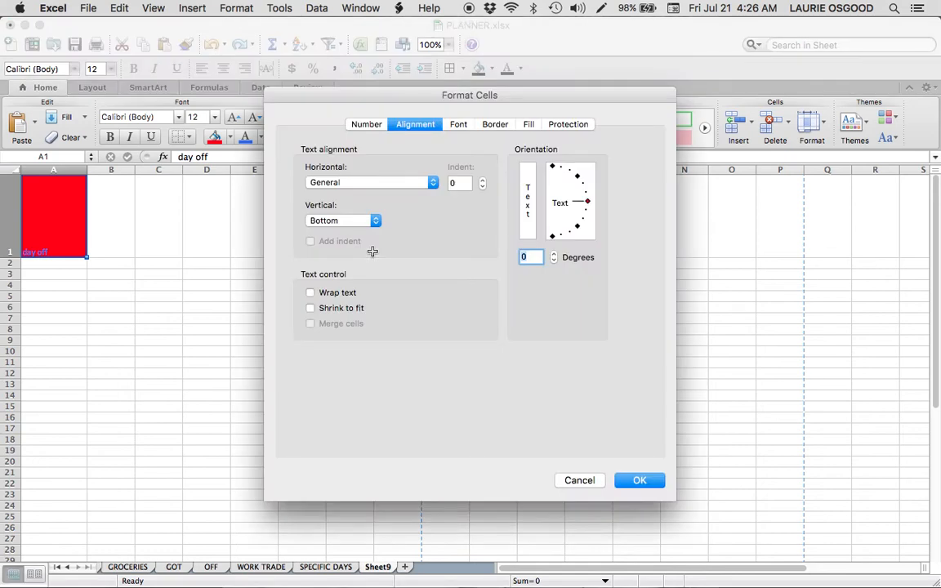
click(376, 221)
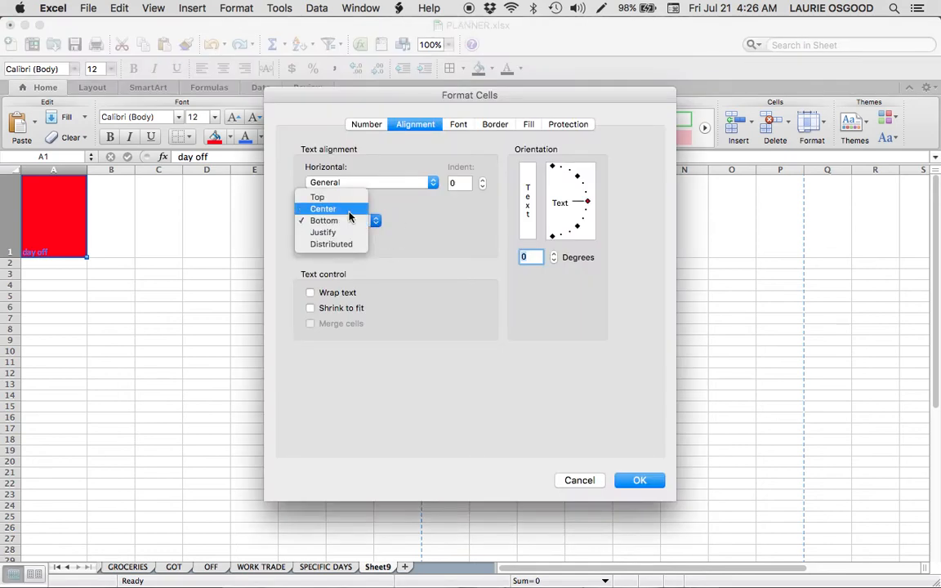
click(327, 206)
click(433, 182)
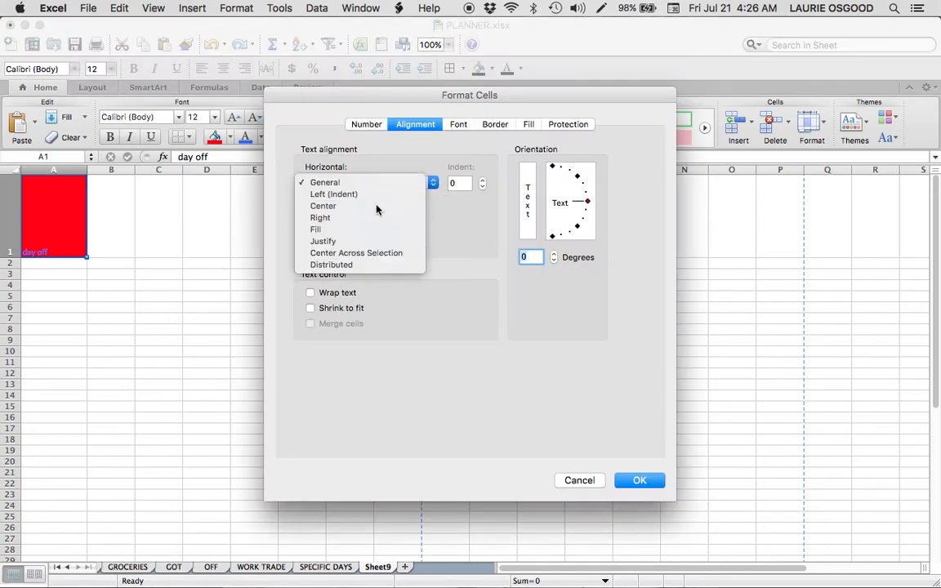
click(377, 209)
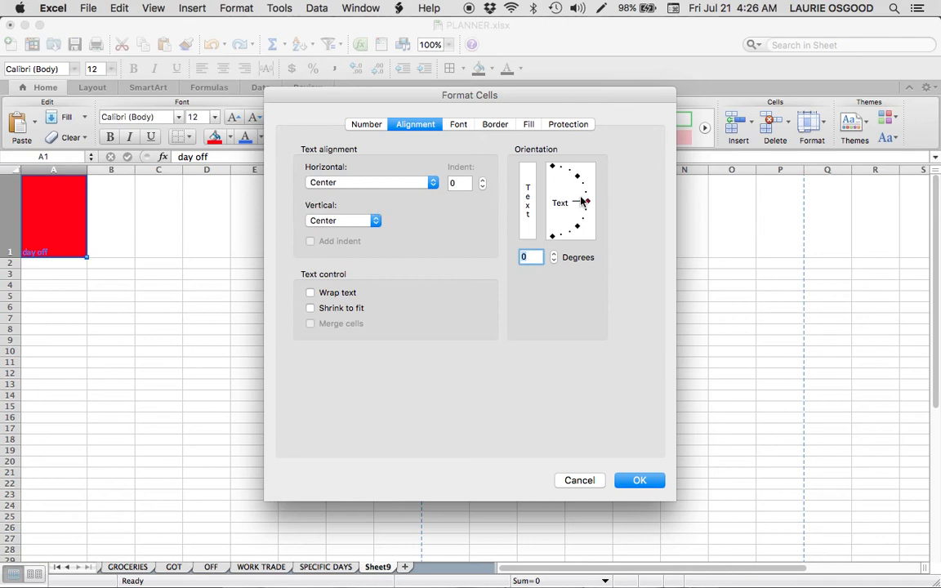
mouse_move(589, 206)
mouse_down()
mouse_move(569, 171)
mouse_move(586, 212)
mouse_move(575, 230)
mouse_move(583, 205)
mouse_up()
click(321, 294)
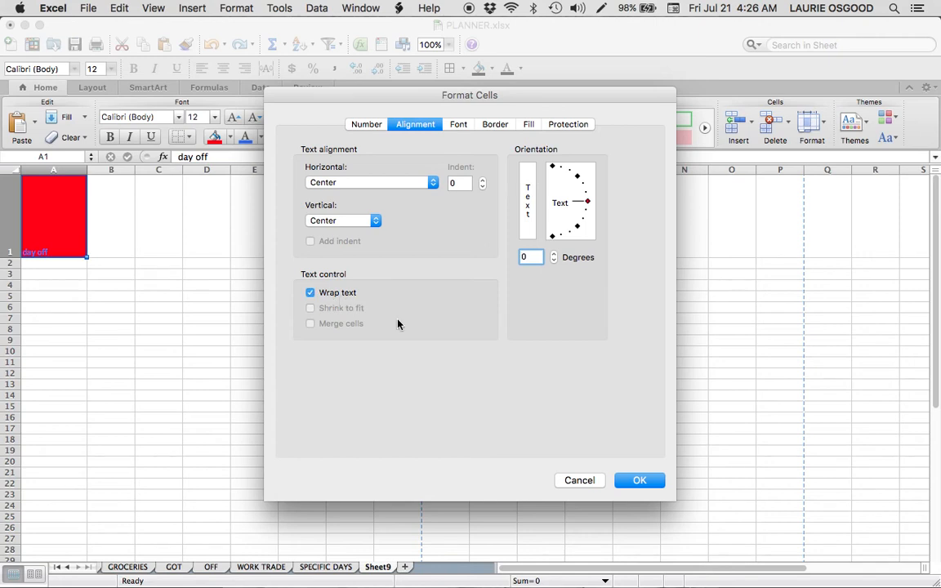
click(640, 482)
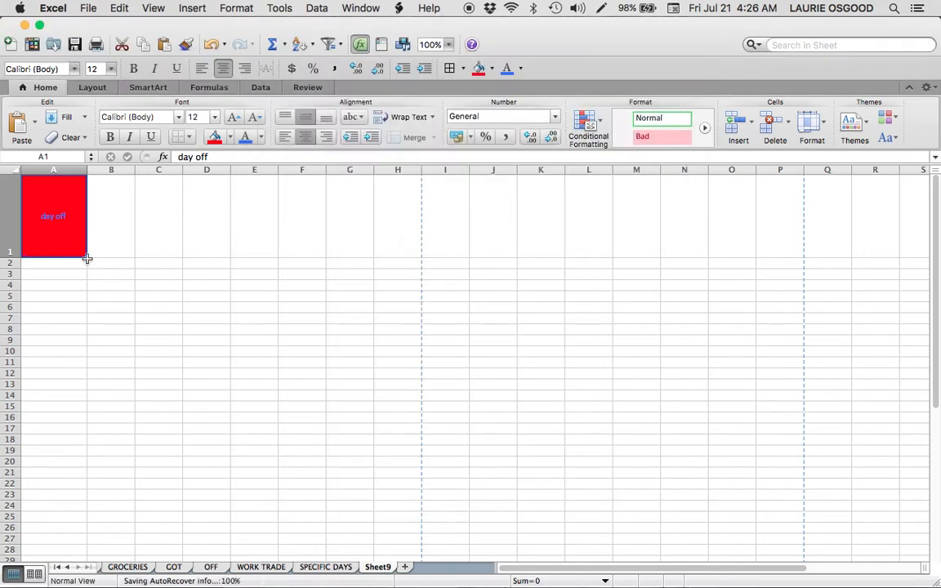
Set the text in cell A1 to size 48 in the Cupcake Party Demo font
click(110, 69)
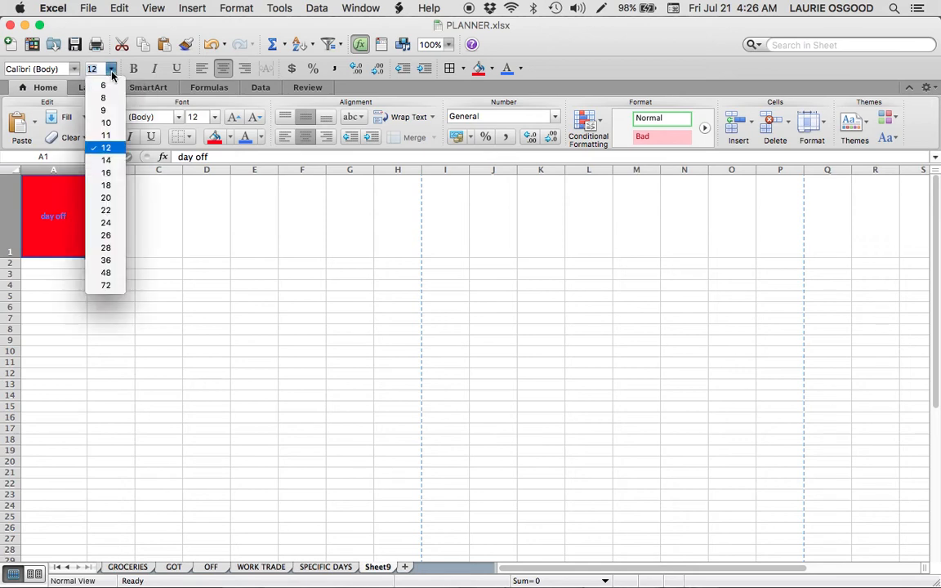
click(106, 247)
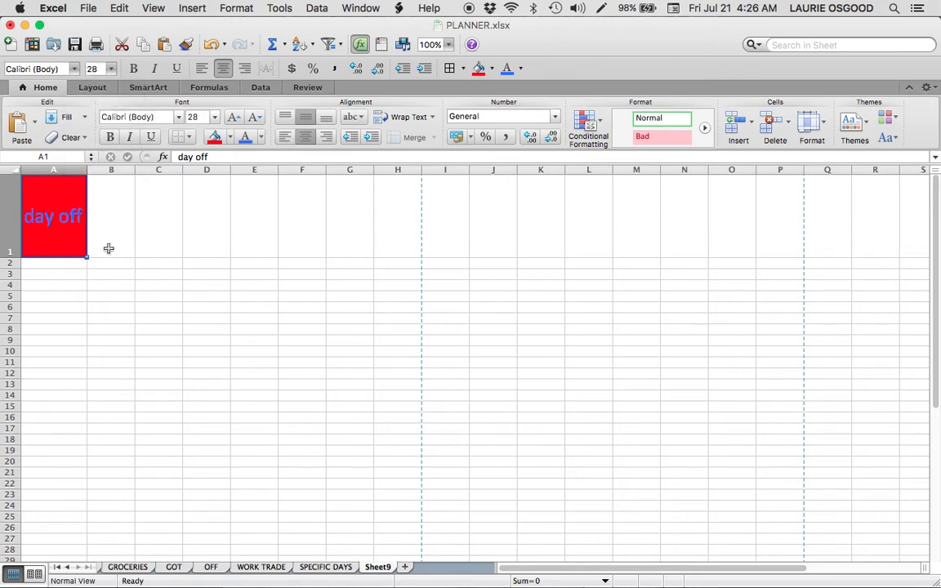
click(110, 69)
click(109, 272)
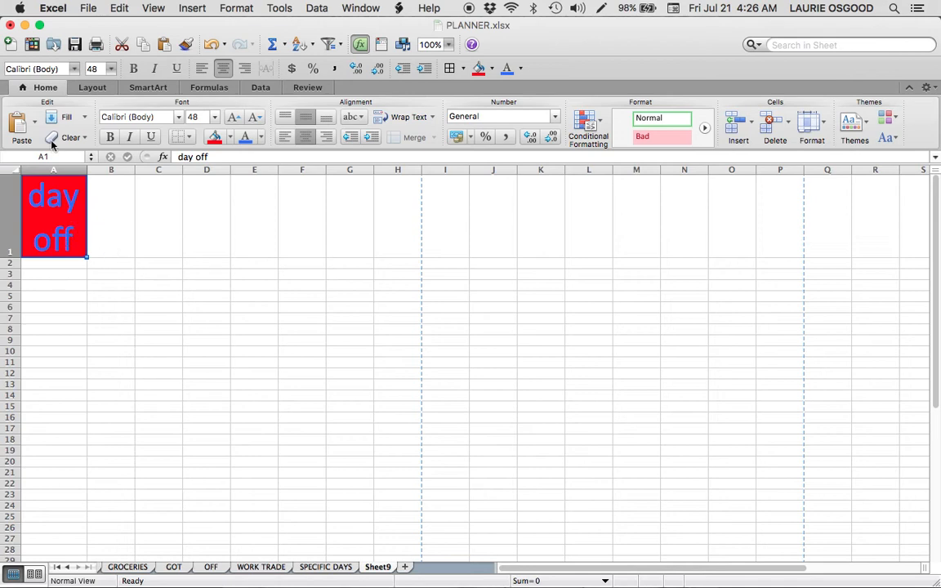
click(74, 70)
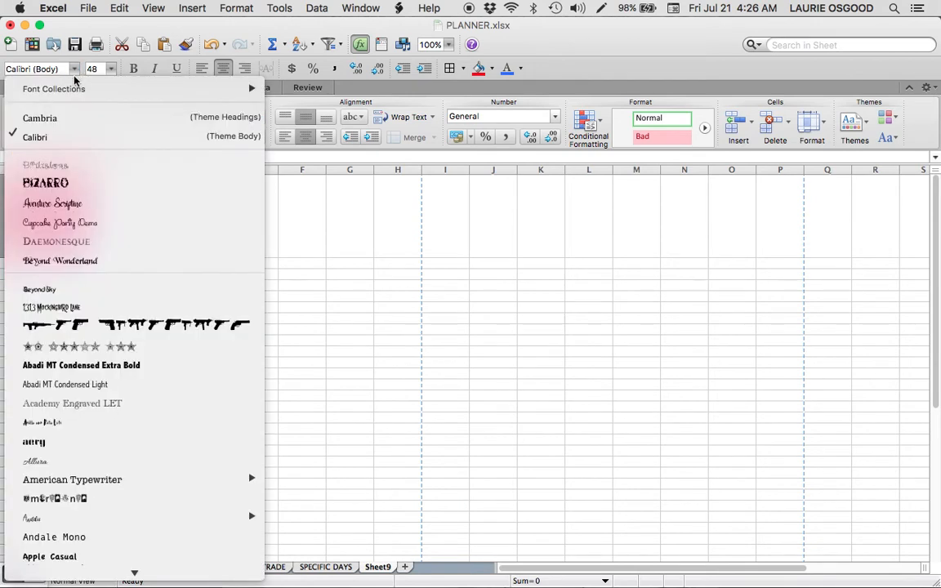
scroll(147, 211, down, 2)
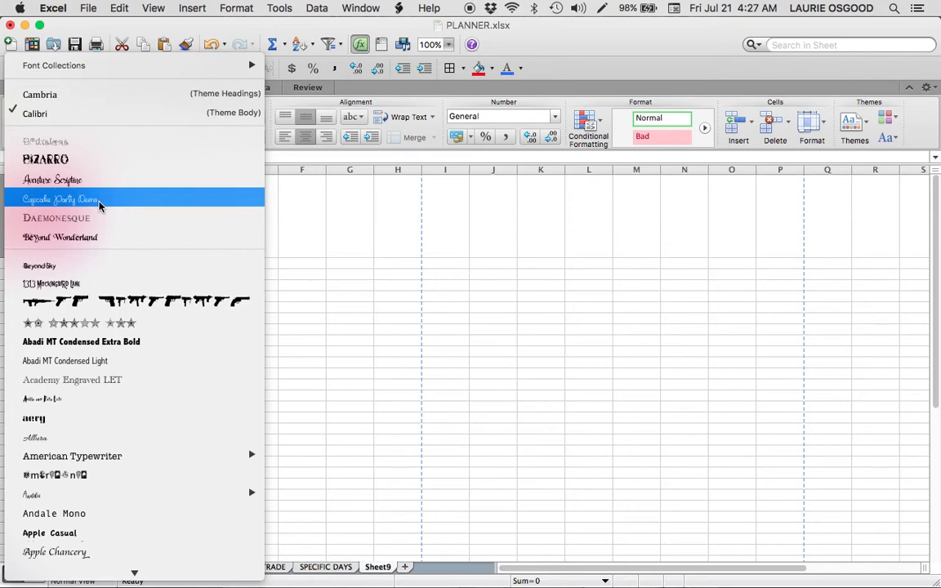
click(72, 199)
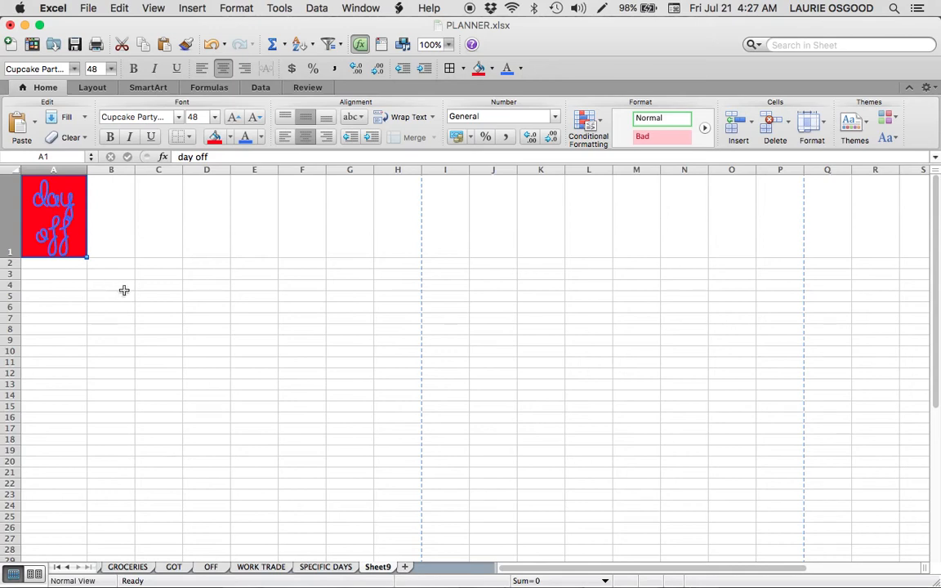
Narrow columns B and D into thin spacers about 0.17 inches wide, and widen columns C and E for more stickers
click(124, 291)
drag(134, 172, 96, 179)
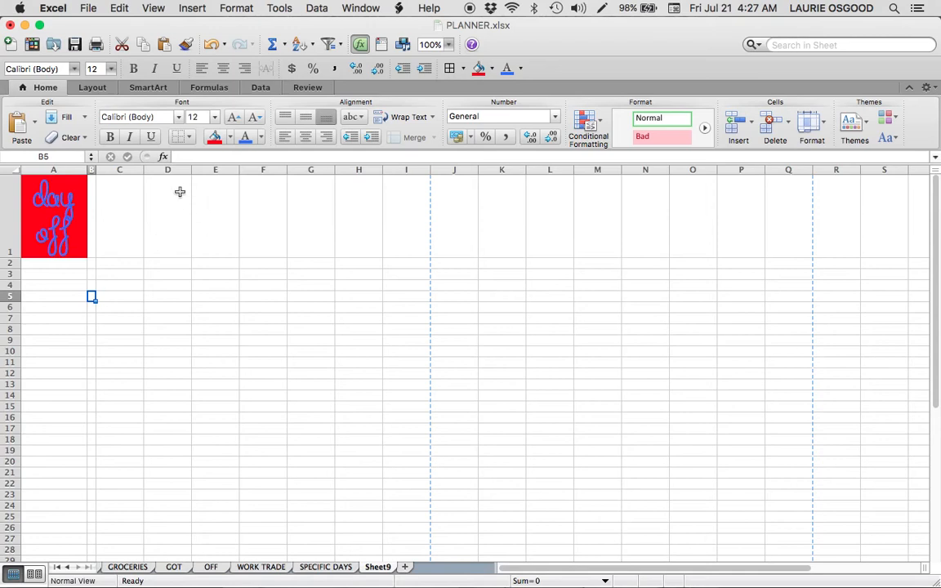
drag(143, 169, 187, 173)
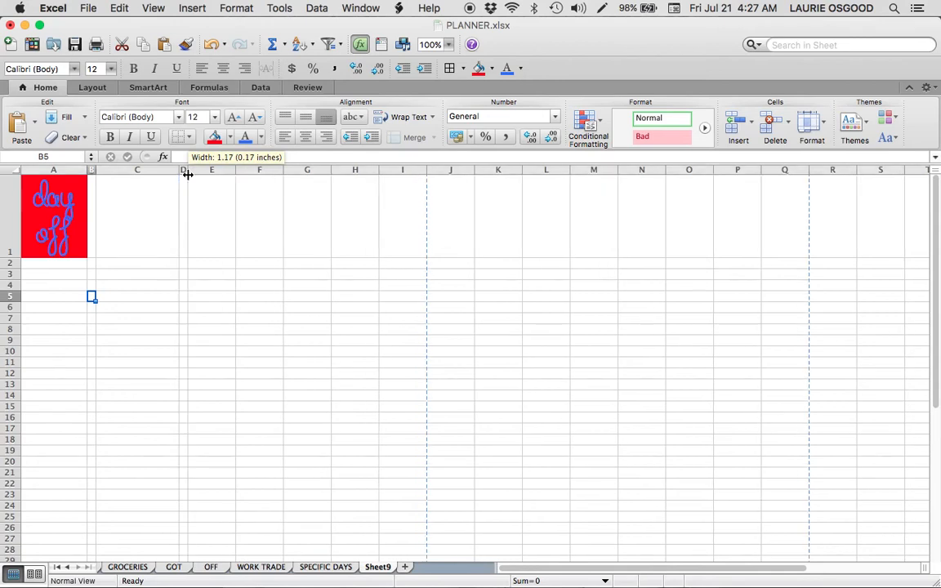
drag(237, 171, 252, 170)
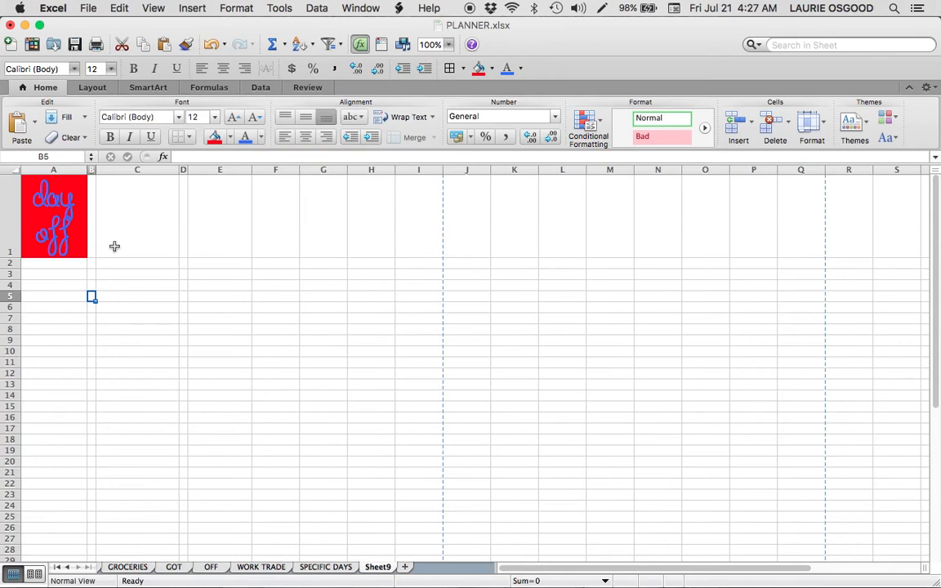
Copy the "day off" sticker from cell A1 into cells C1 and E1
right_click(55, 211)
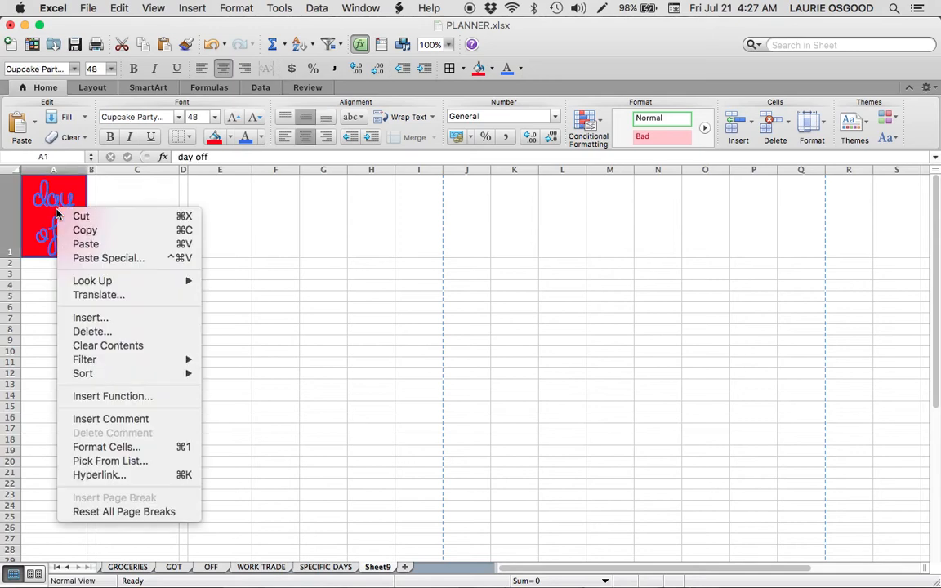
click(75, 234)
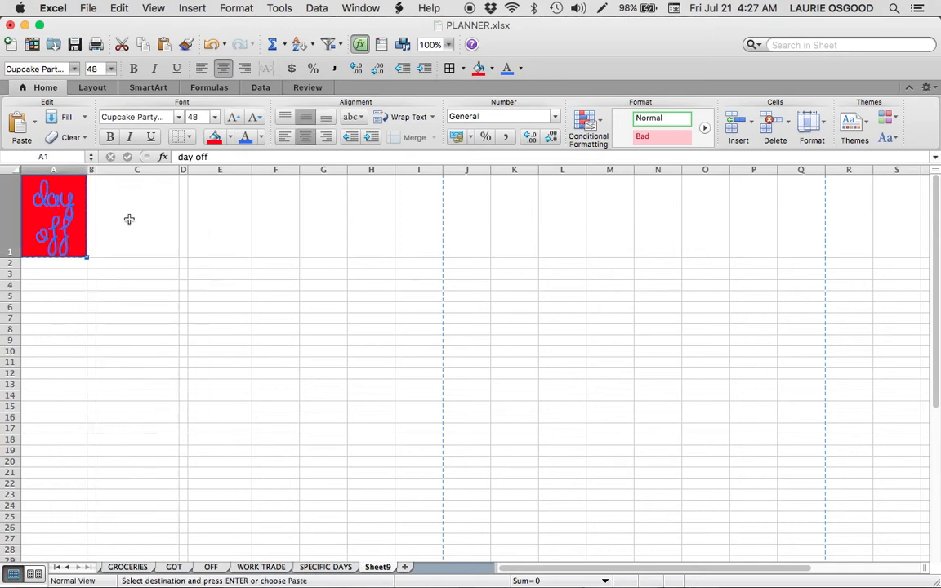
click(129, 218)
right_click(131, 217)
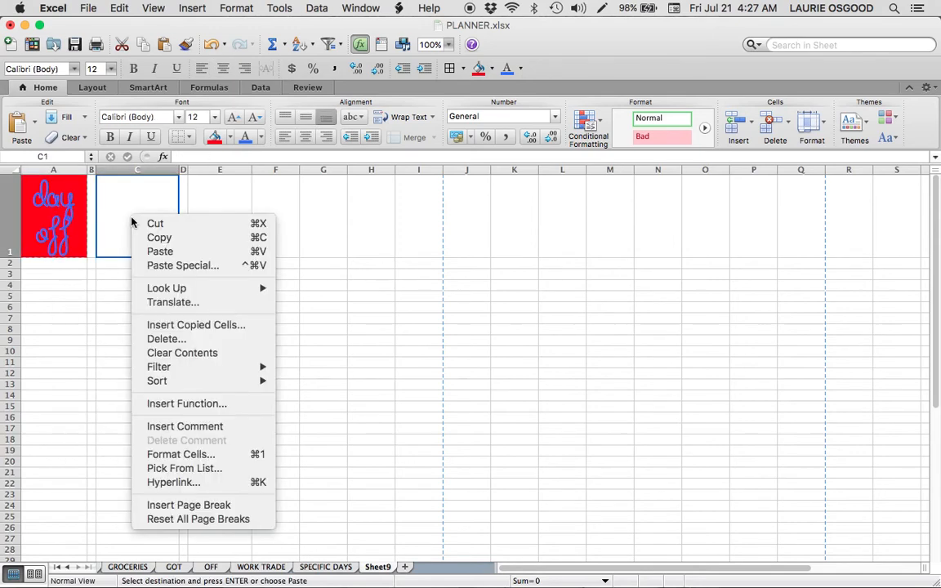
click(148, 248)
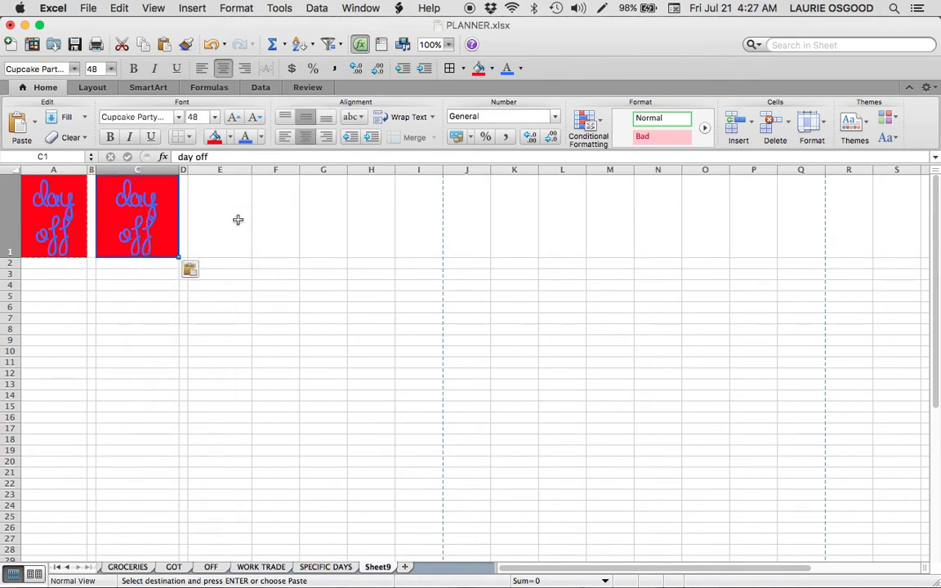
right_click(237, 219)
click(251, 254)
right_click(268, 218)
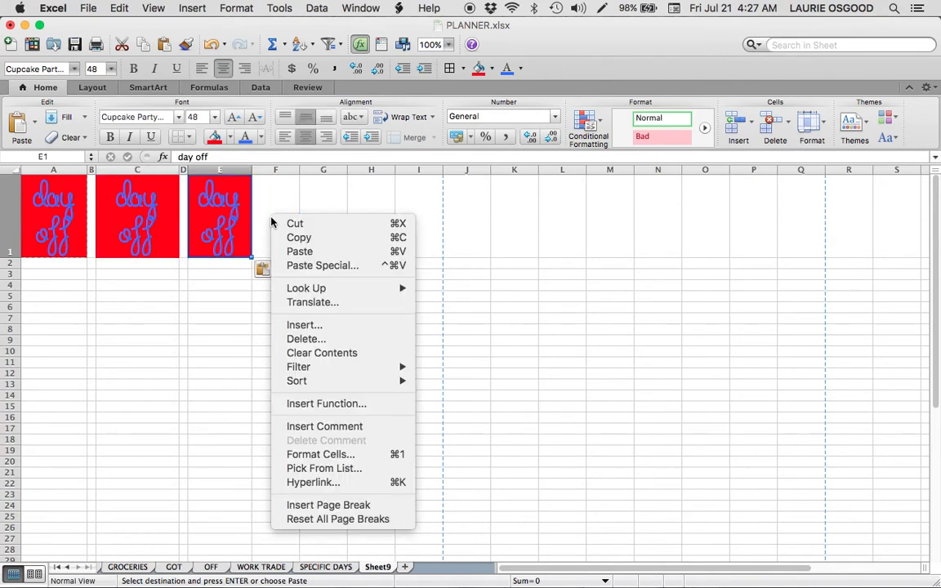
click(205, 317)
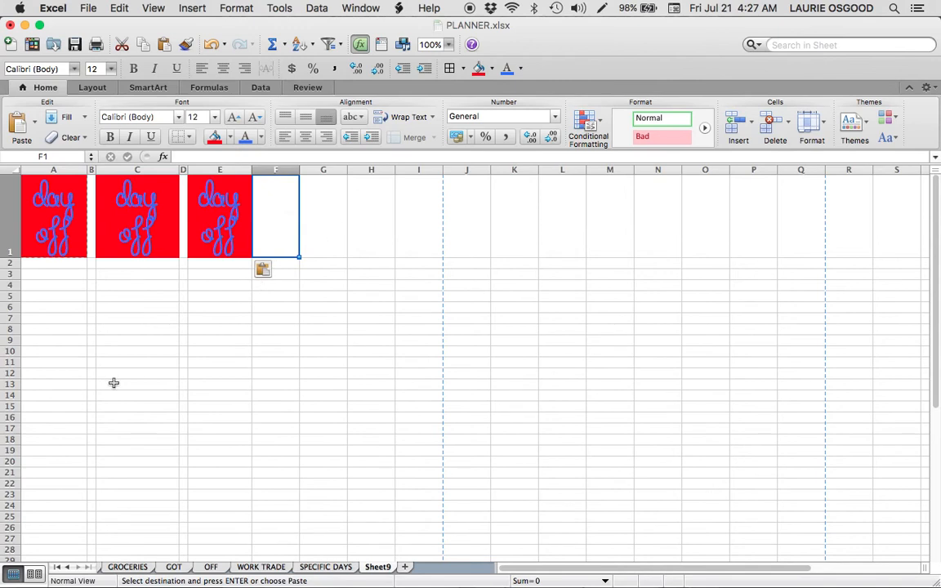
Insert the picture of the pumpkin with a witch hat from the desktop's HALLOWEEN folder at cell C11
click(149, 362)
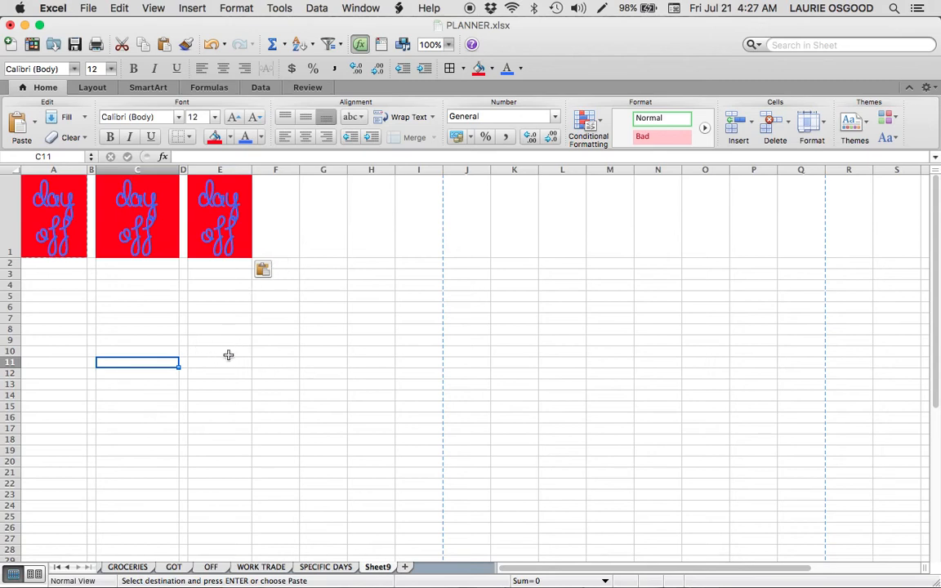
click(196, 10)
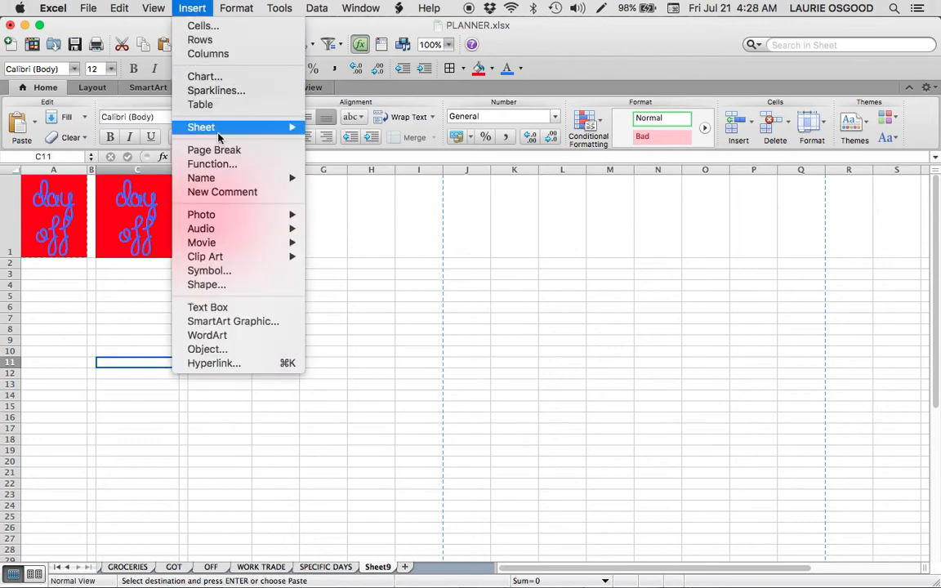
mouse_move(230, 219)
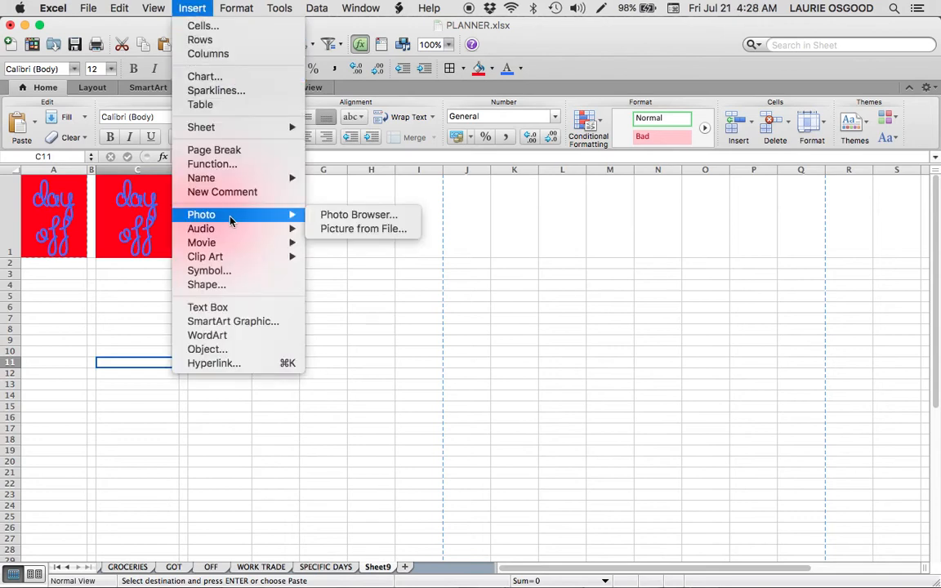
click(333, 237)
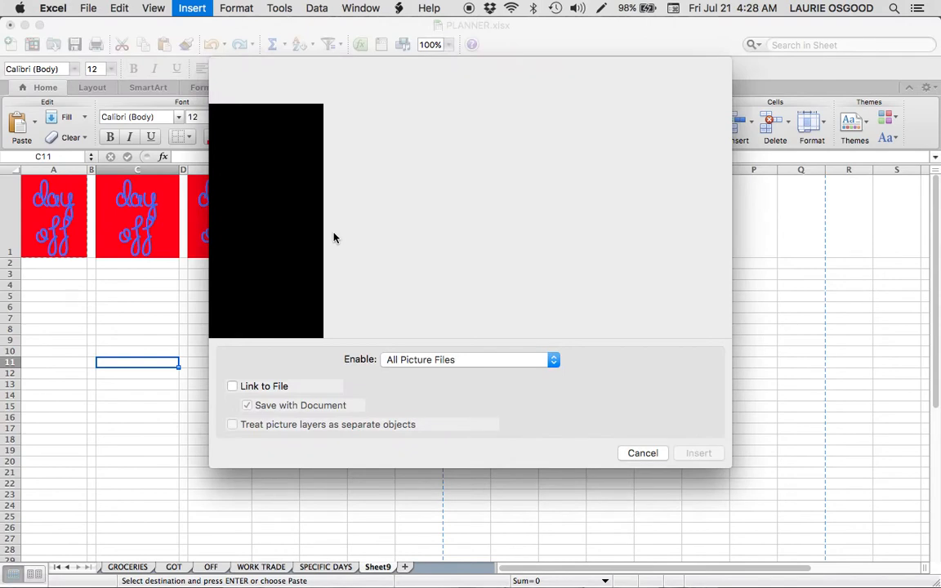
click(260, 169)
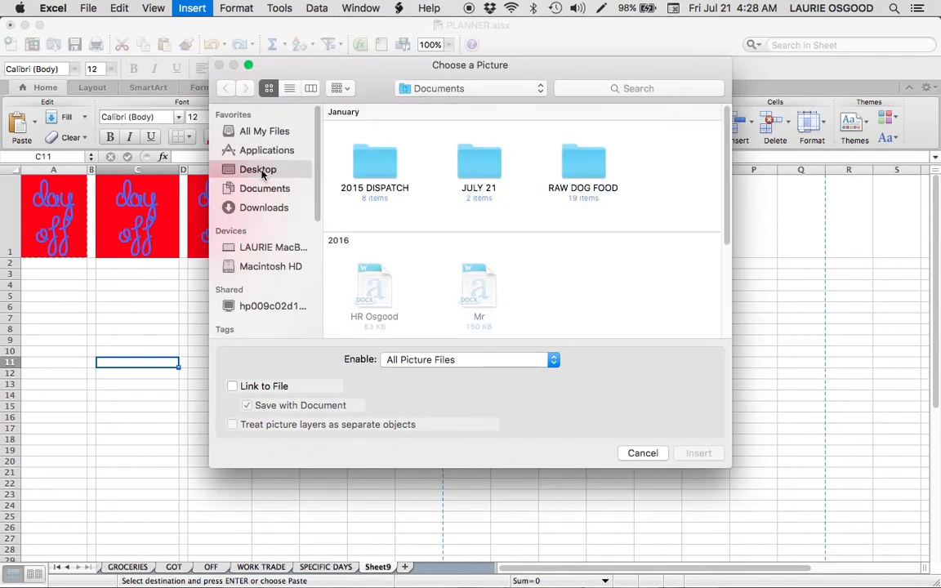
scroll(445, 264, down, 5)
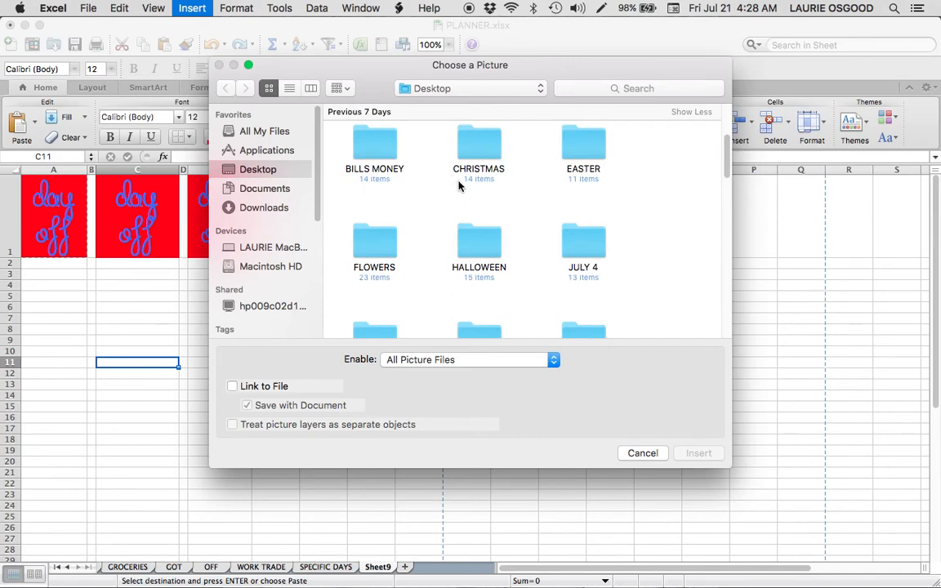
click(481, 242)
double_click(480, 242)
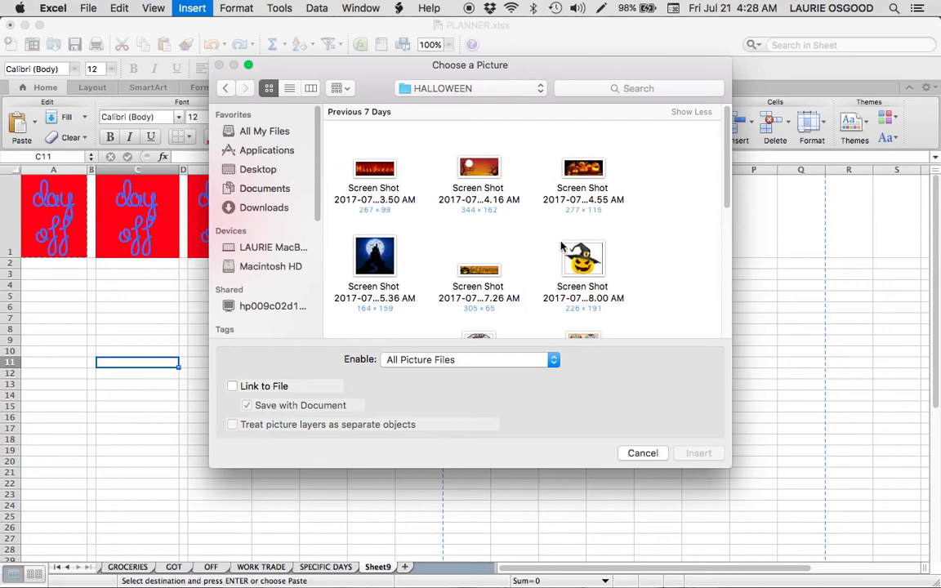
click(586, 260)
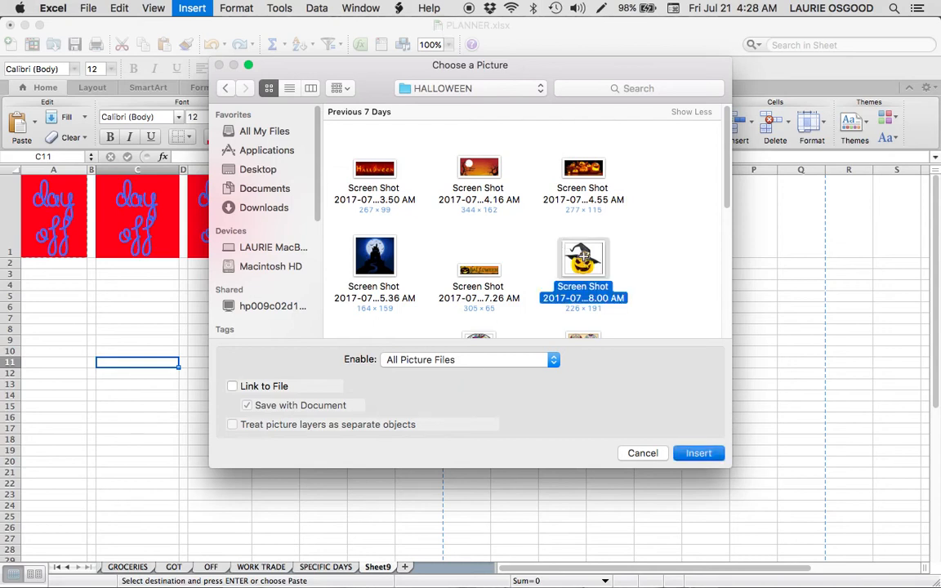
double_click(583, 258)
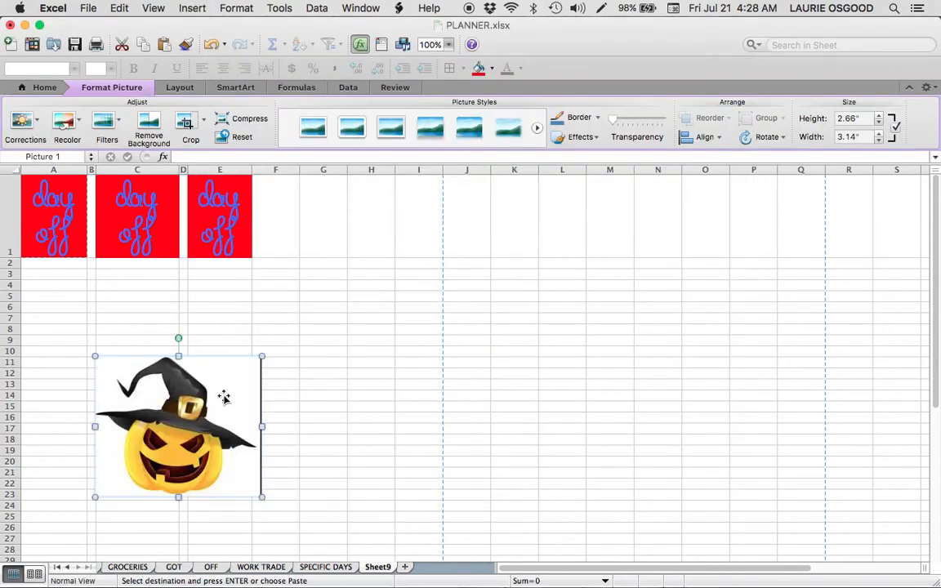
Enlarge the pumpkin picture proportionally and fine-tune its size to about 3.7" high and 4.36" wide
drag(263, 356, 339, 321)
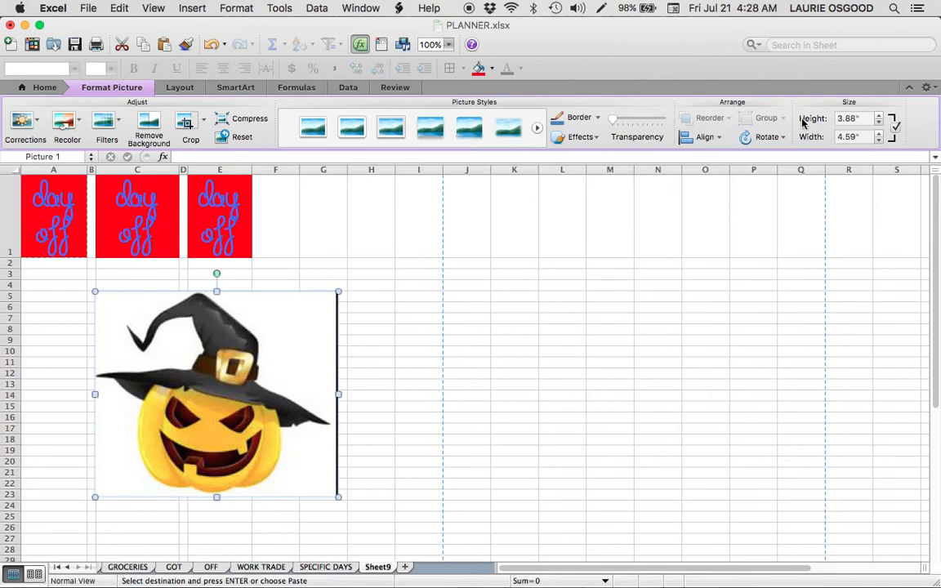
click(879, 125)
click(879, 124)
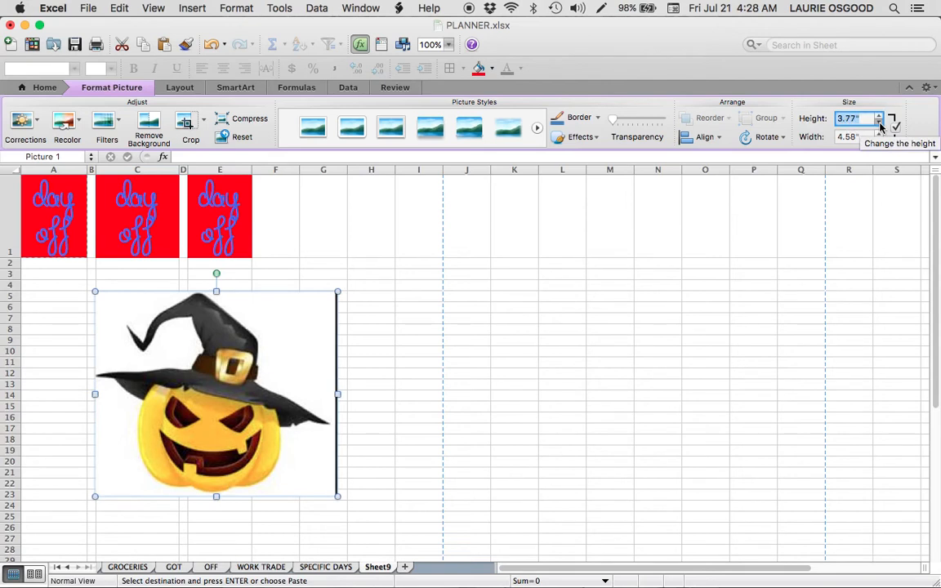
click(880, 125)
click(881, 140)
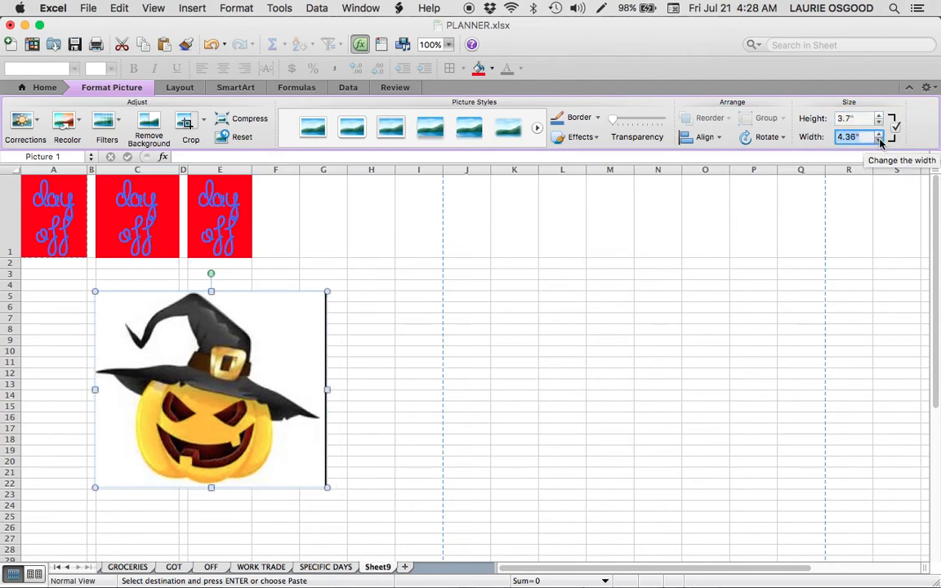
Set the pumpkin picture's width to 1.75" while keeping its proportions
click(880, 140)
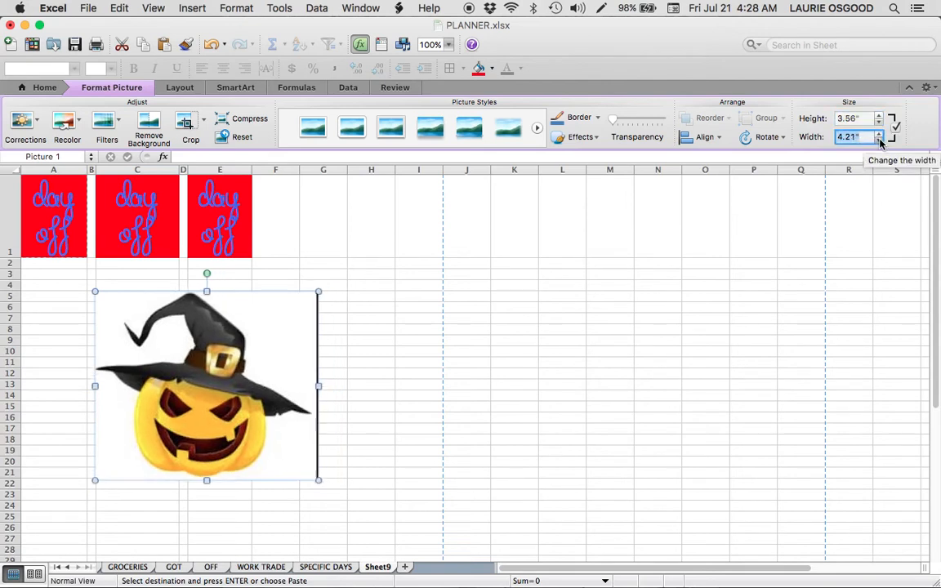
text(1)
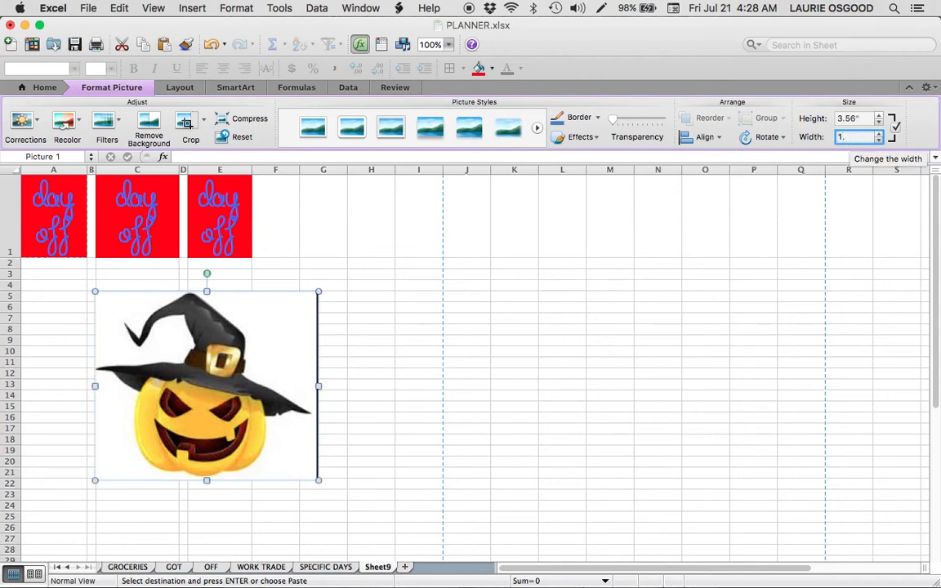
text(.75)
key(Return)
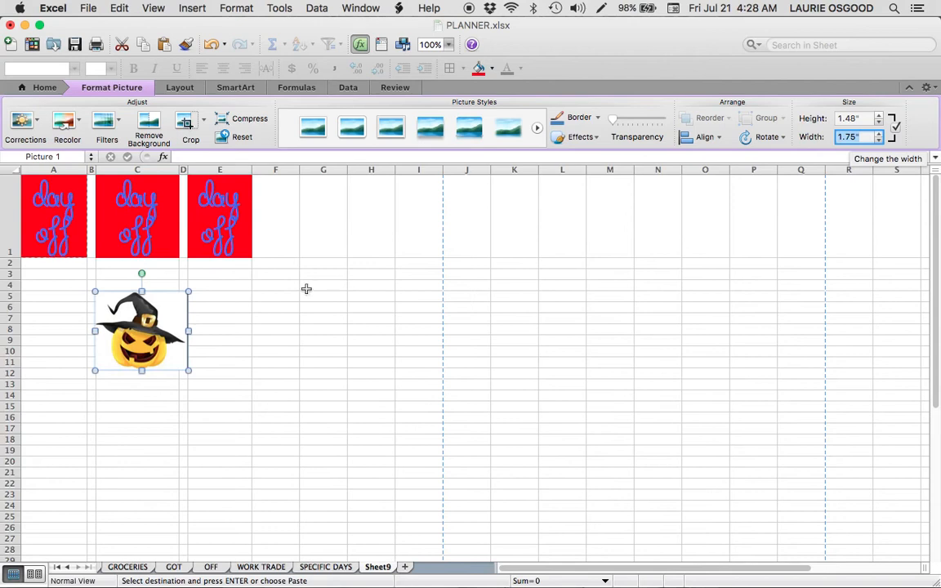
Enlarge the pumpkin picture to about 2.68" high and 3.17" wide and place it beside the column E sticker, across columns F to I
drag(188, 372, 263, 434)
drag(179, 332, 347, 222)
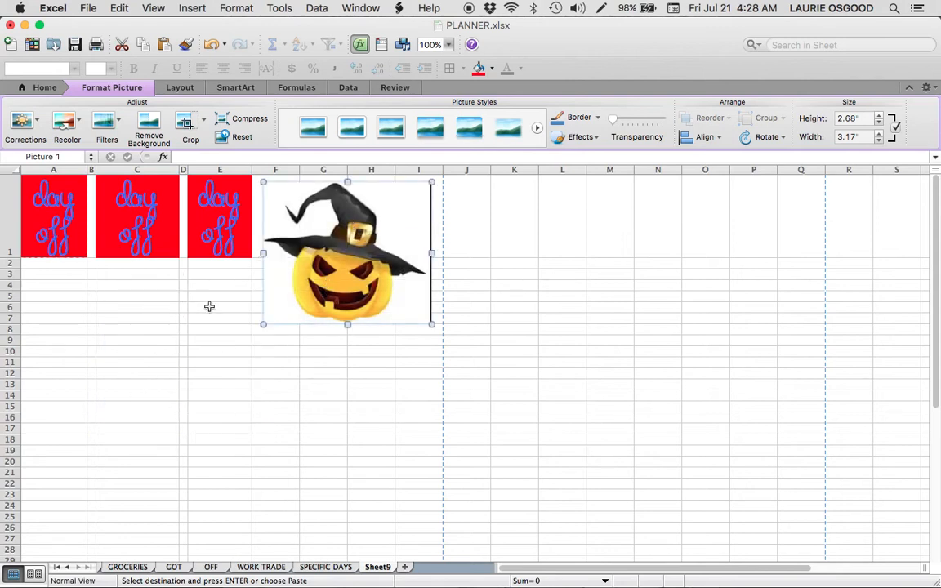
click(365, 396)
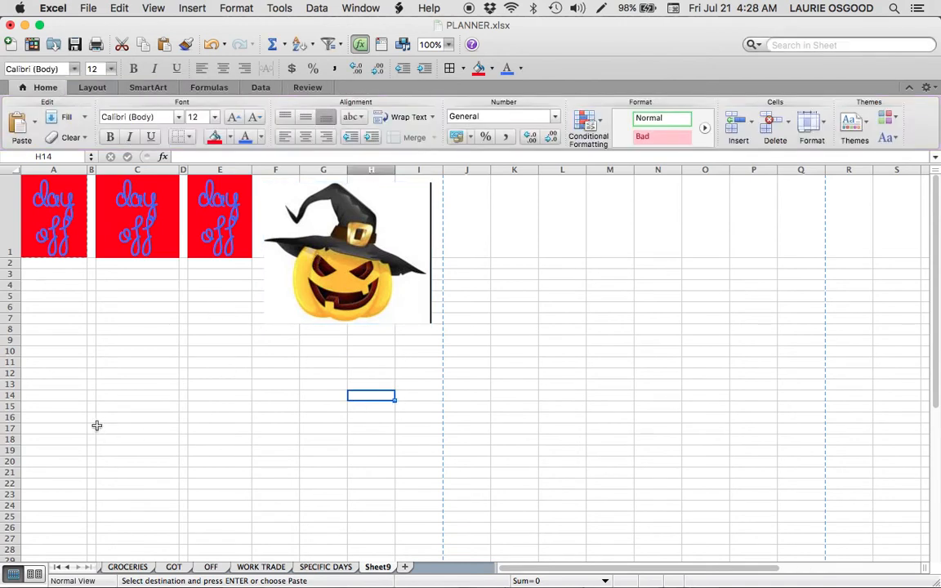
click(314, 249)
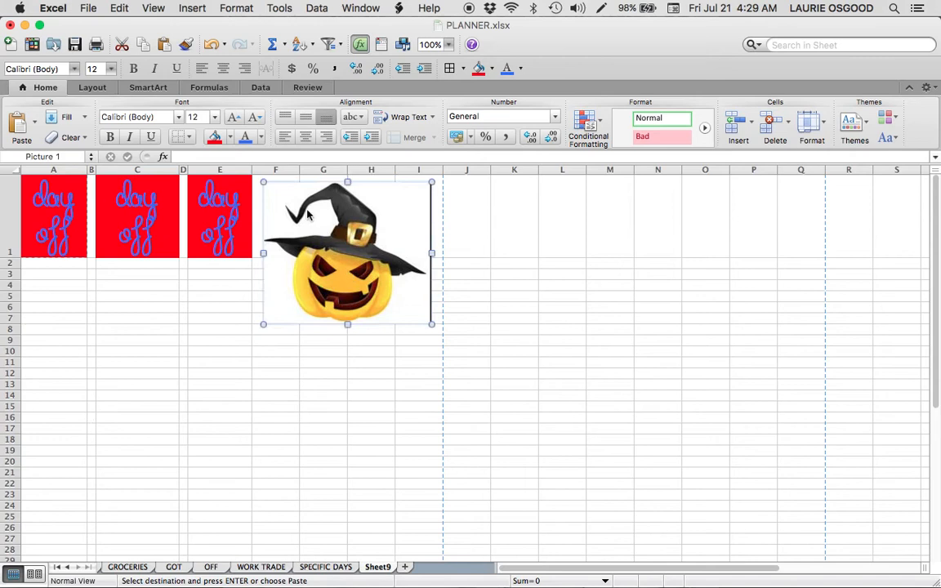
drag(308, 215, 250, 206)
drag(279, 245, 347, 248)
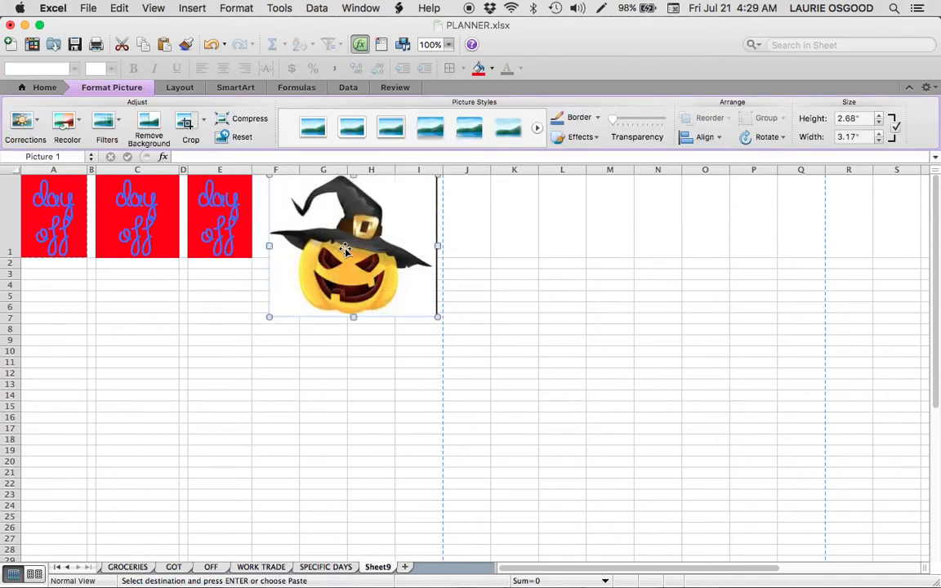
click(287, 399)
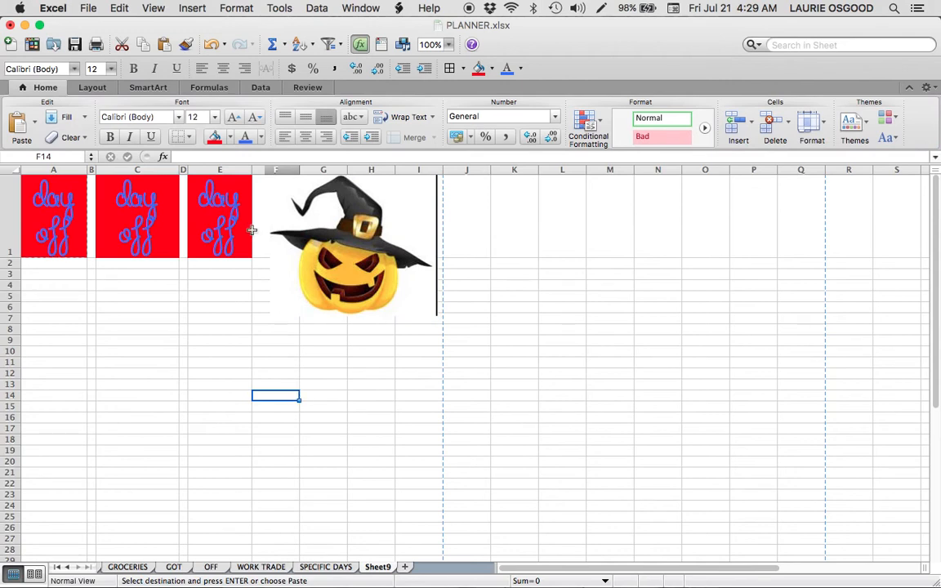
Insert a WordArt object and replace its placeholder text with "spooky"
click(190, 9)
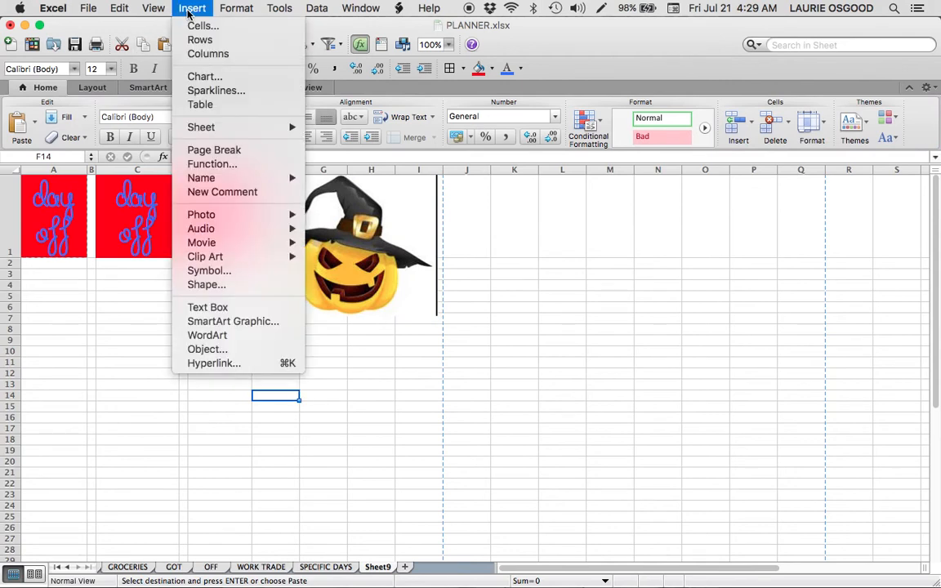
click(222, 337)
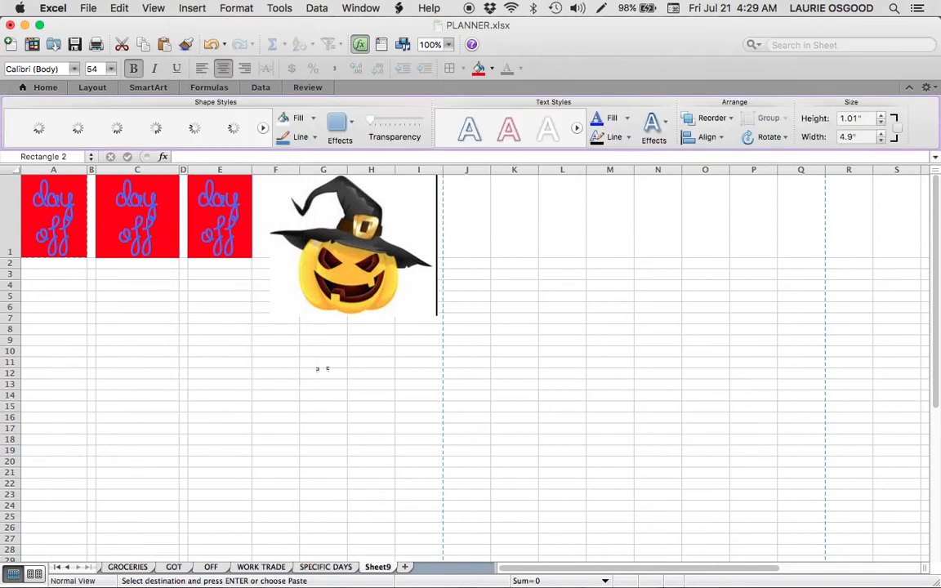
drag(607, 380, 428, 369)
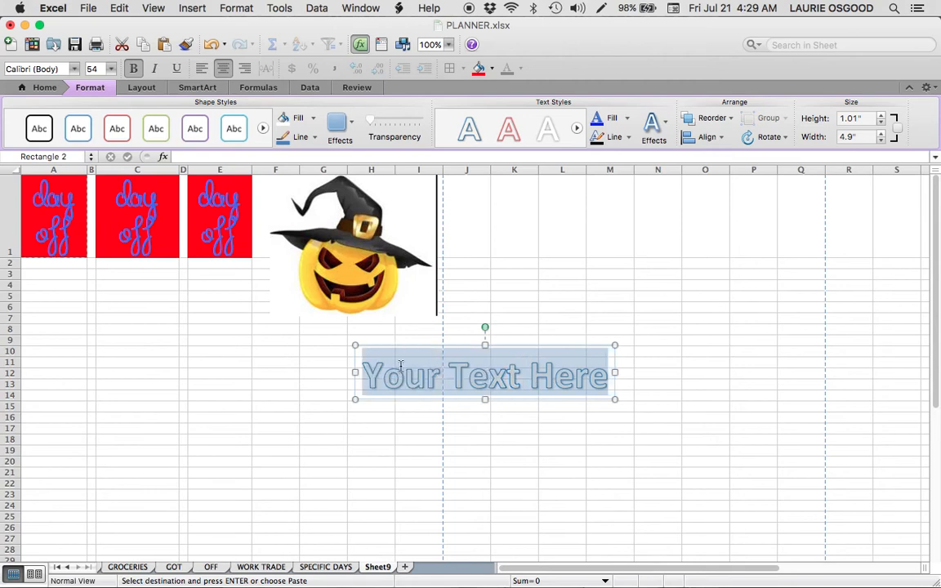
text(spooky)
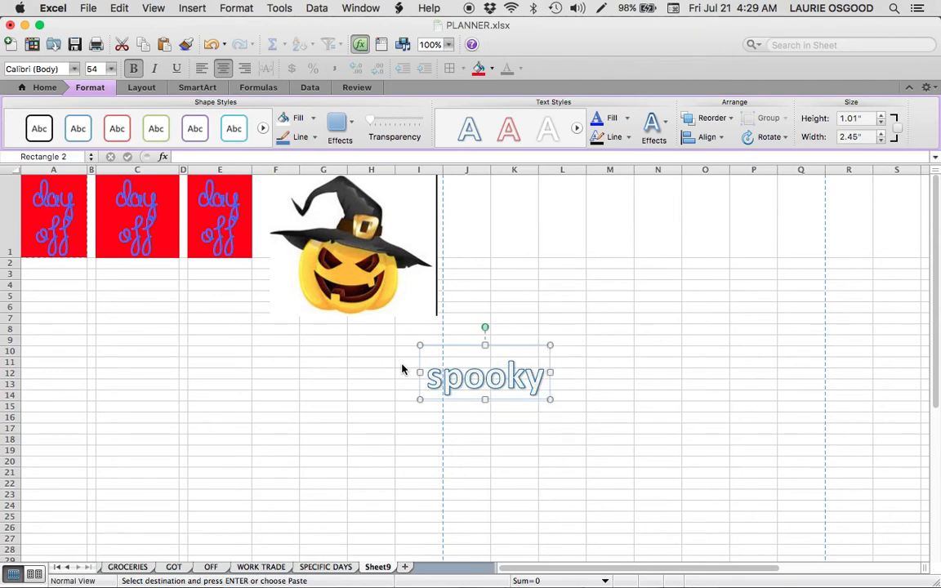
Give the "spooky" WordArt text a black outline and a green fill
drag(541, 375, 426, 376)
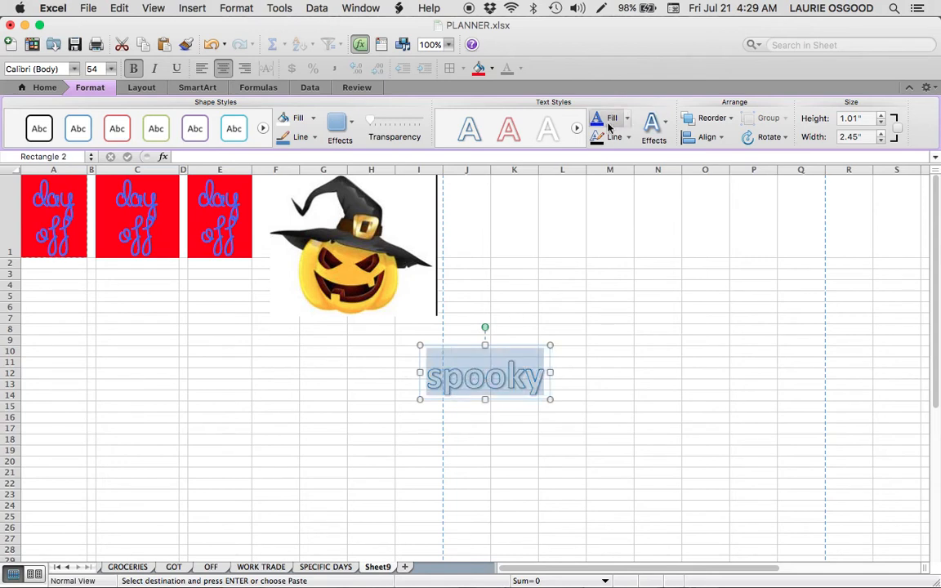
click(629, 139)
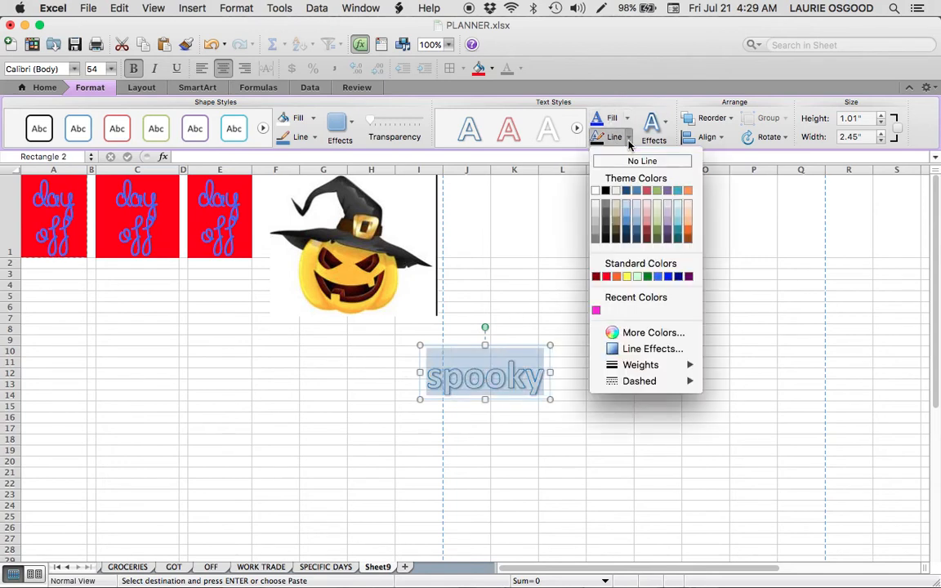
click(607, 196)
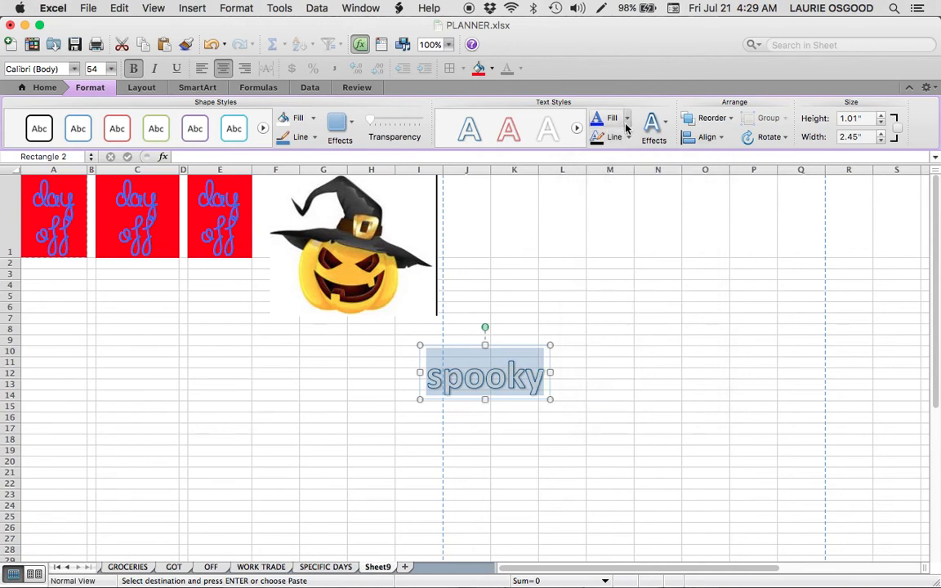
click(627, 119)
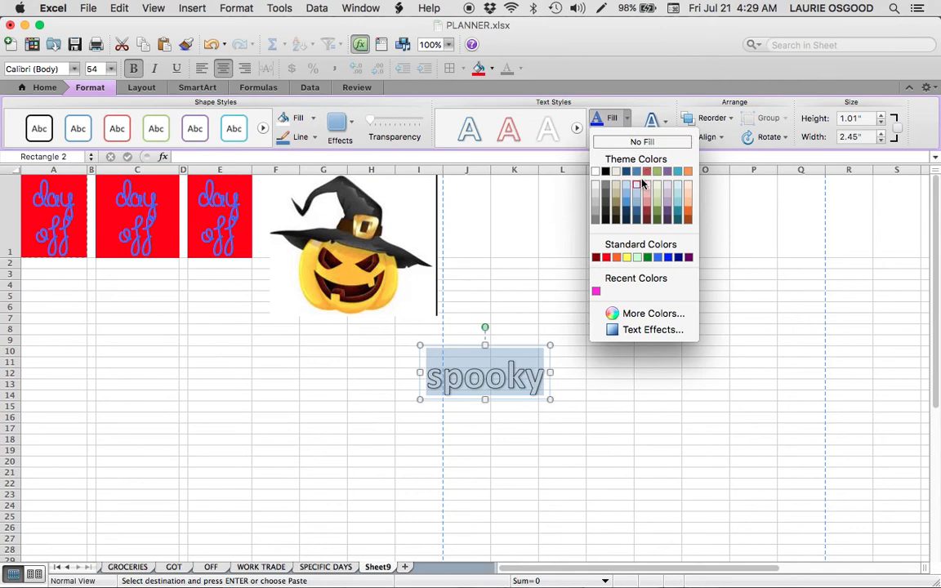
click(649, 257)
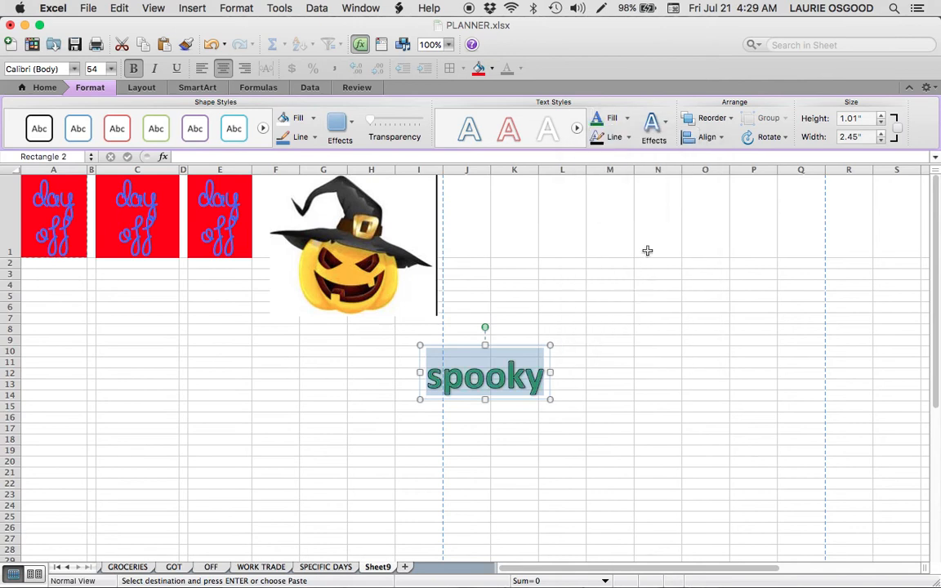
Place the "spooky" WordArt over the pumpkin's hat and fill its background box with orange
drag(475, 350, 335, 192)
click(339, 353)
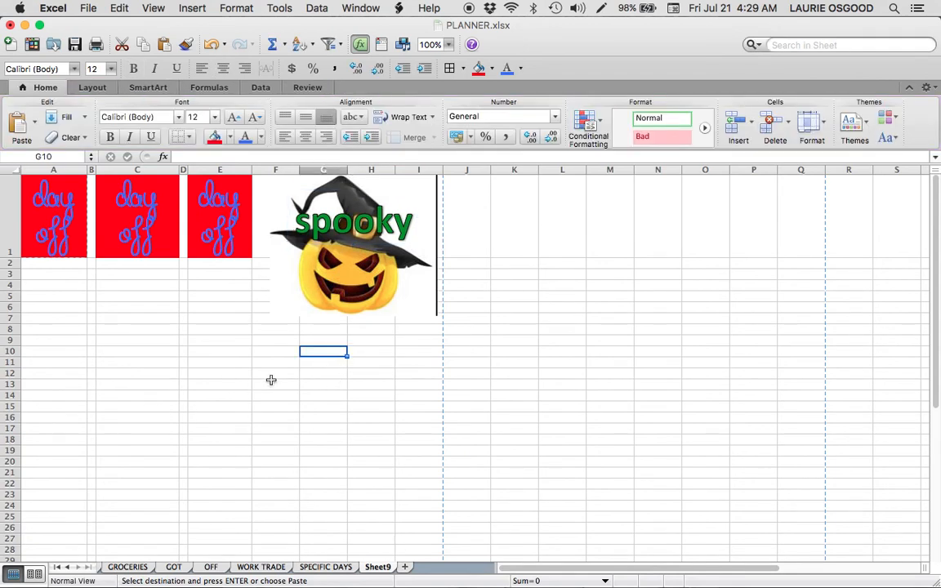
click(380, 221)
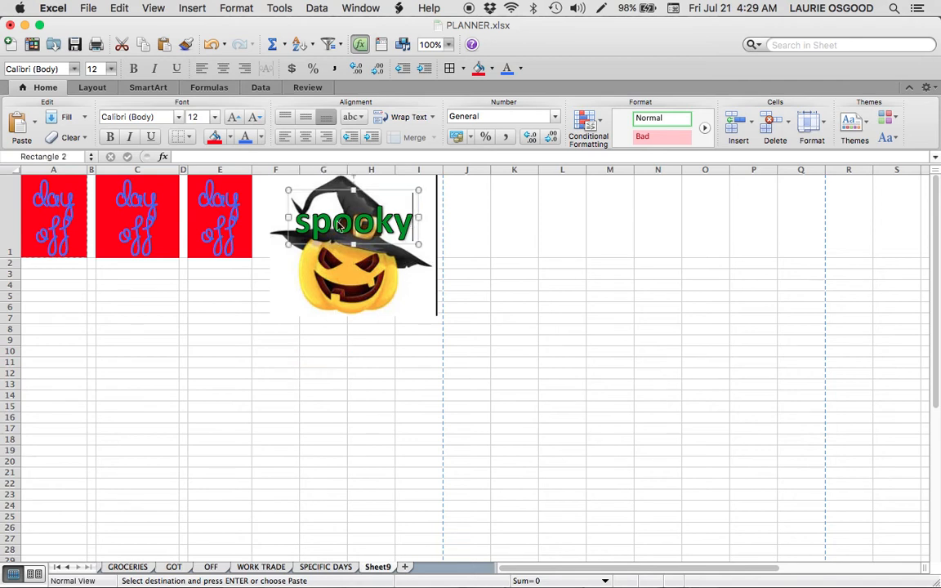
double_click(310, 224)
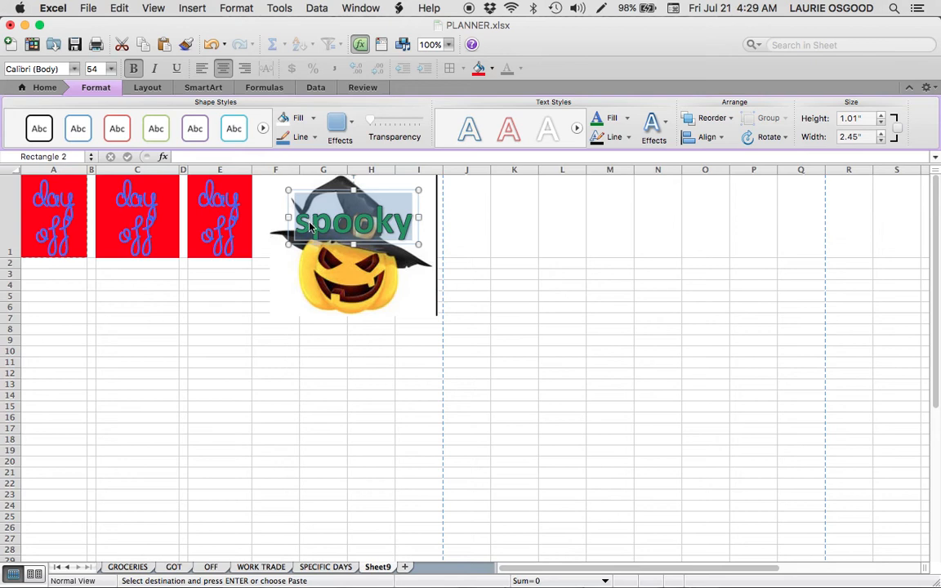
click(37, 90)
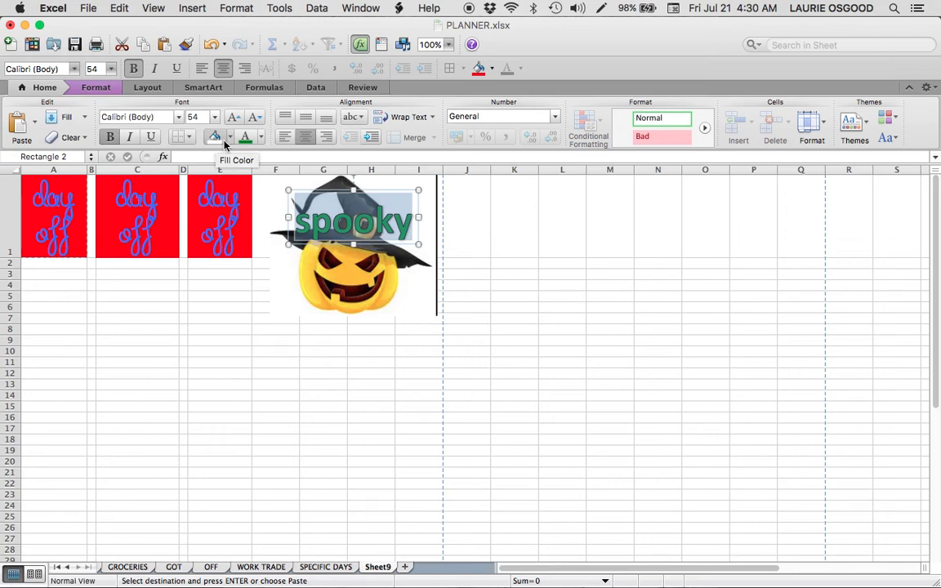
click(230, 138)
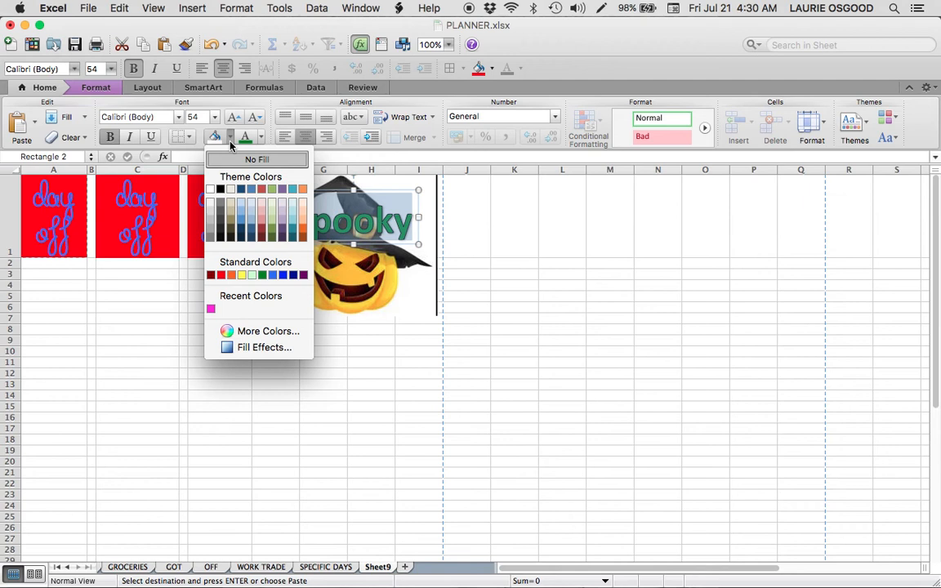
click(303, 232)
click(303, 351)
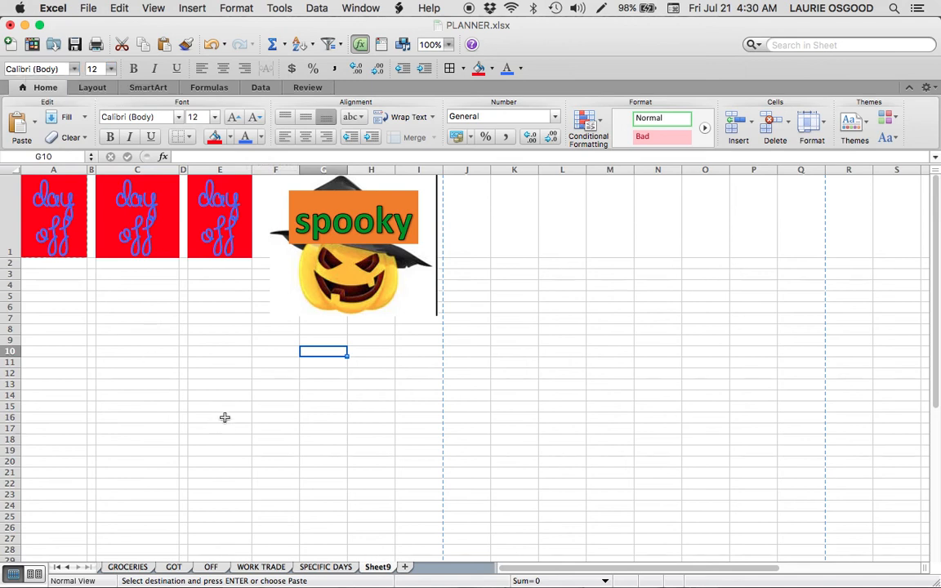
Start inserting a picture from file at cell C15 and open the SPACE folder on the Desktop
click(218, 397)
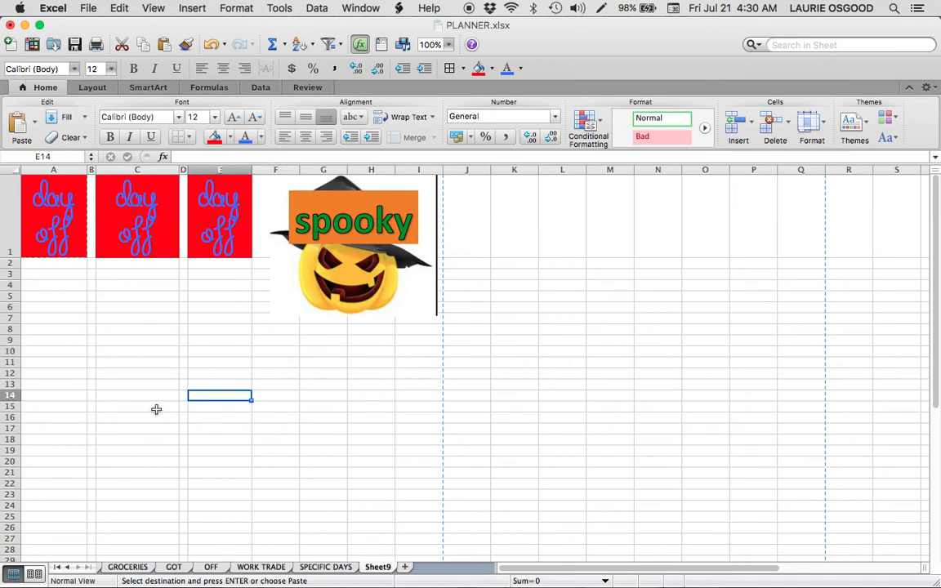
click(145, 404)
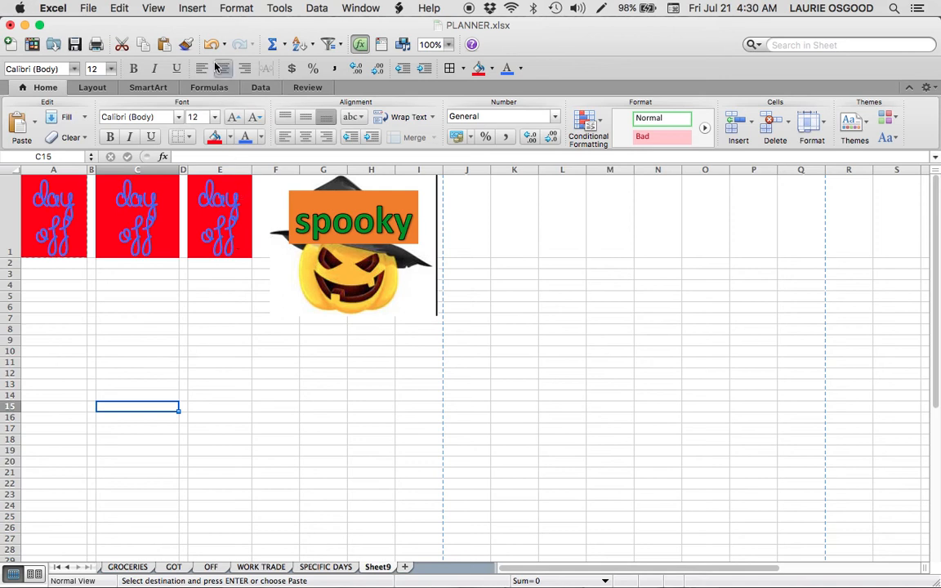
click(192, 8)
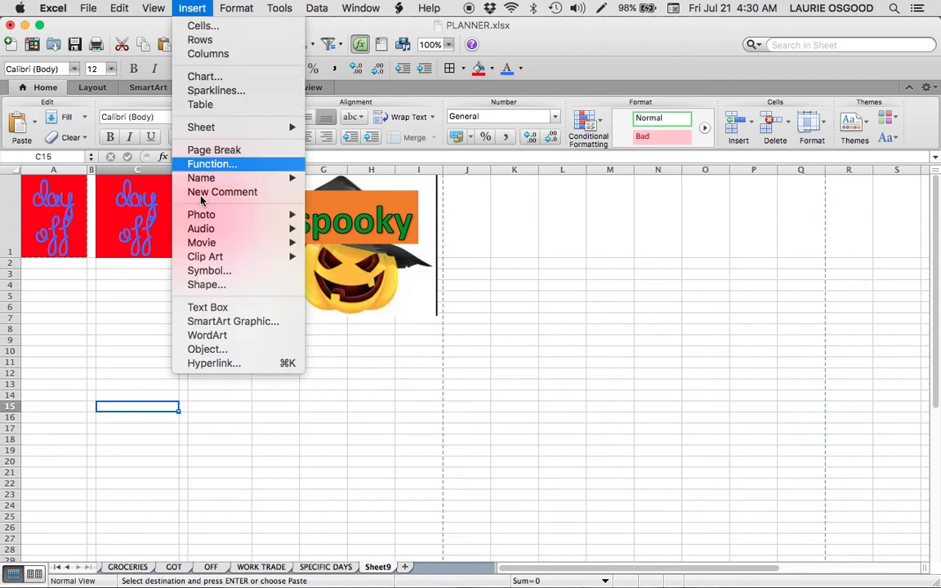
mouse_move(213, 218)
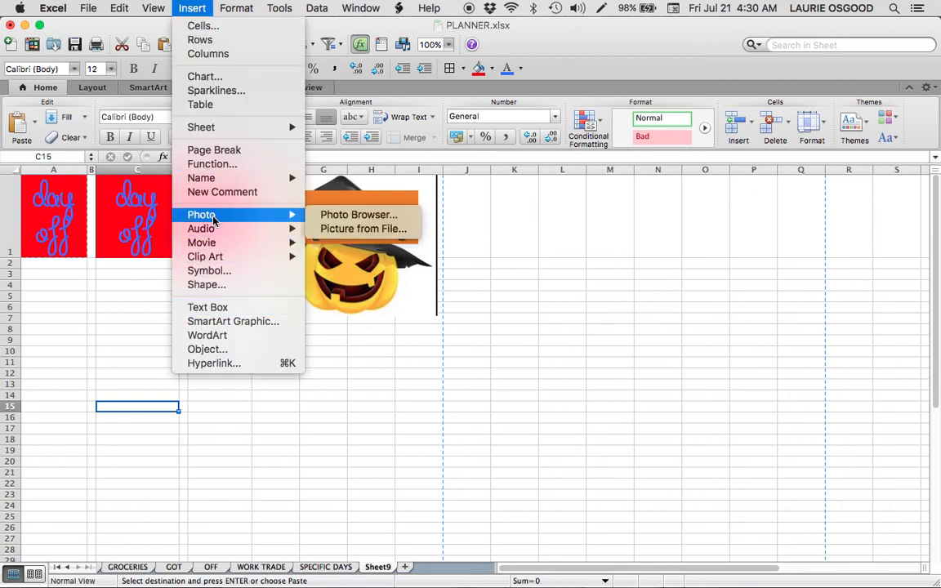
click(355, 231)
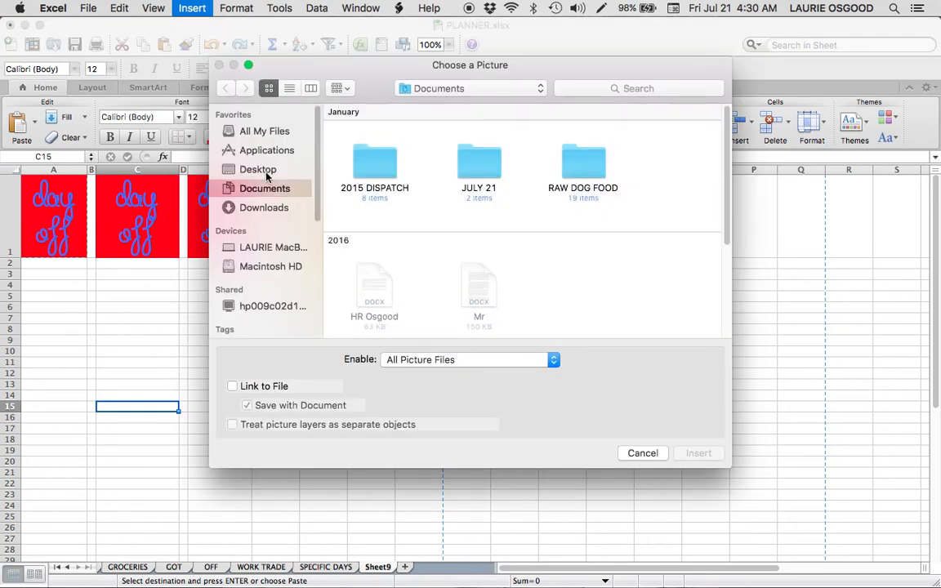
click(266, 175)
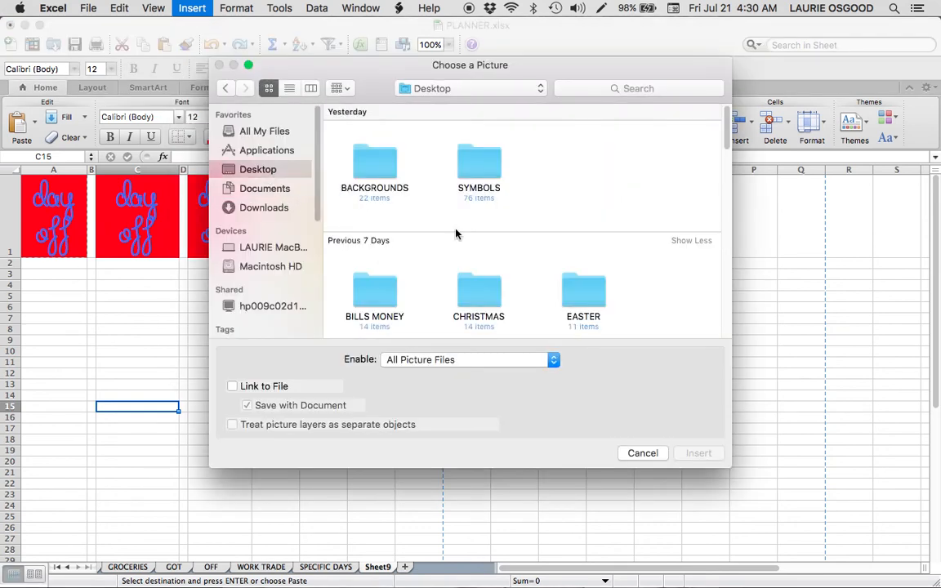
scroll(458, 235, down, 10)
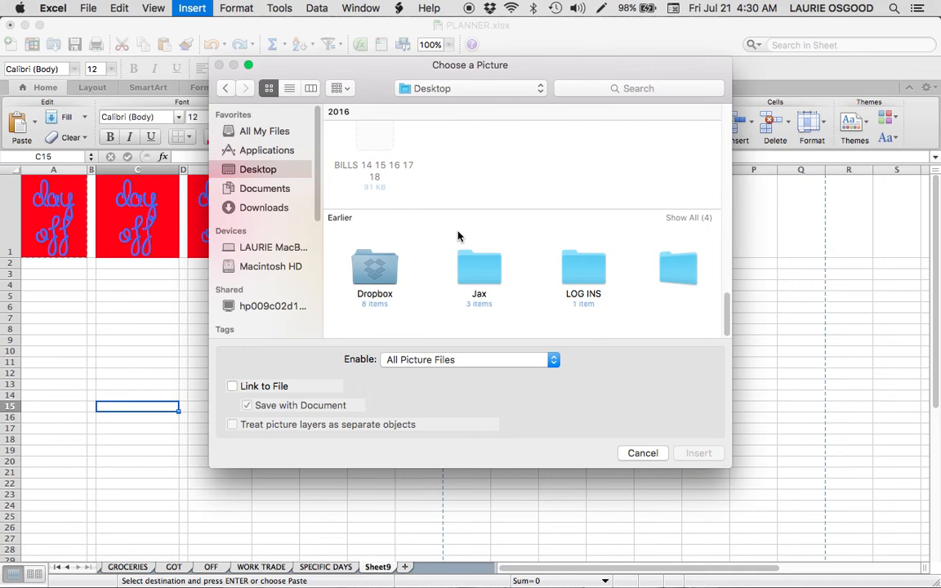
scroll(458, 235, up, 5)
double_click(478, 294)
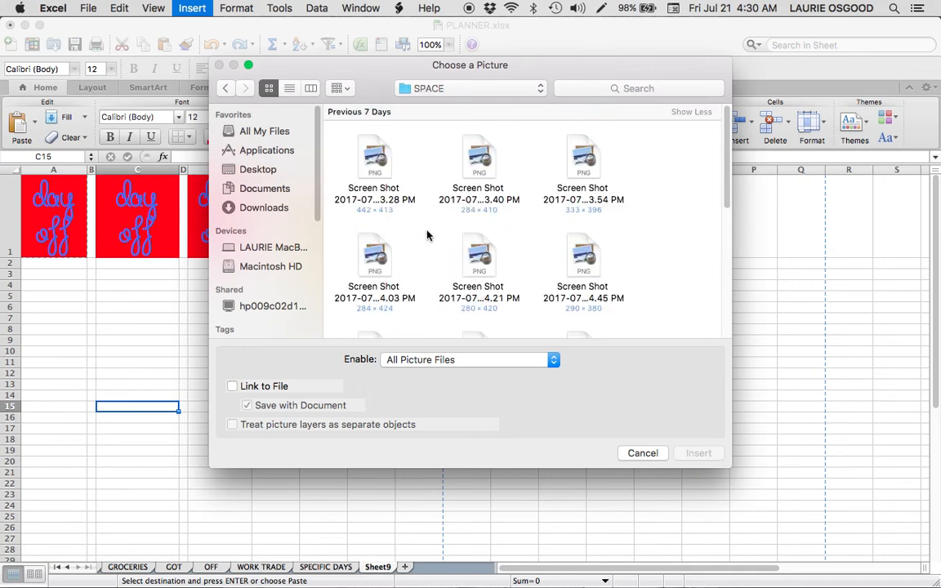
Look through the SPACE folder and insert the 284 × 410 starfield screenshot into the sheet
scroll(426, 235, down, 1)
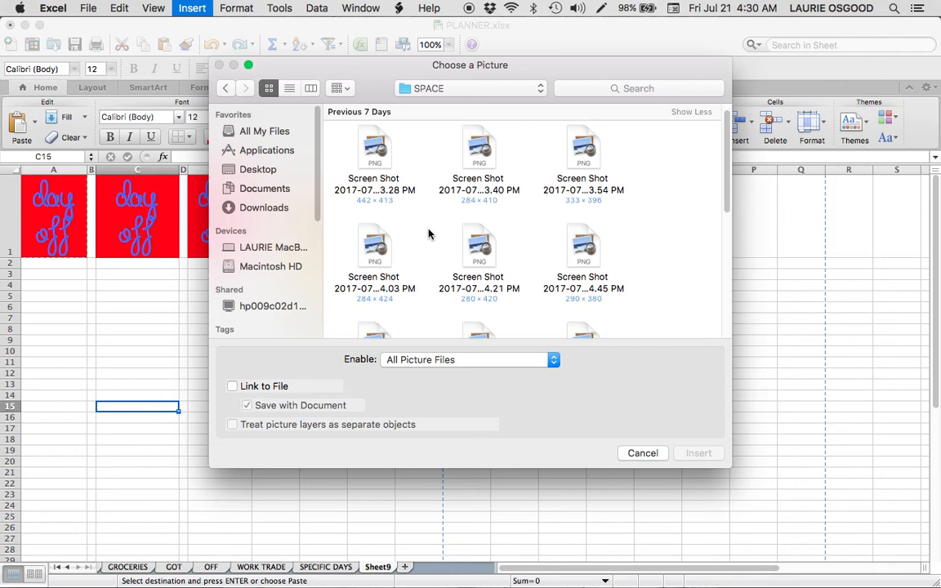
scroll(428, 234, down, 1)
scroll(429, 234, down, 2)
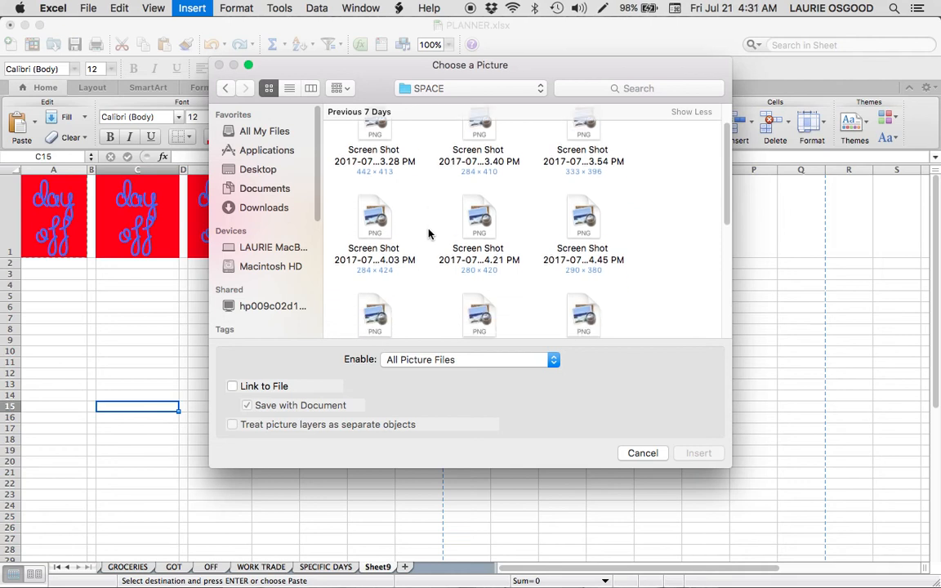
scroll(429, 234, down, 3)
scroll(433, 237, up, 5)
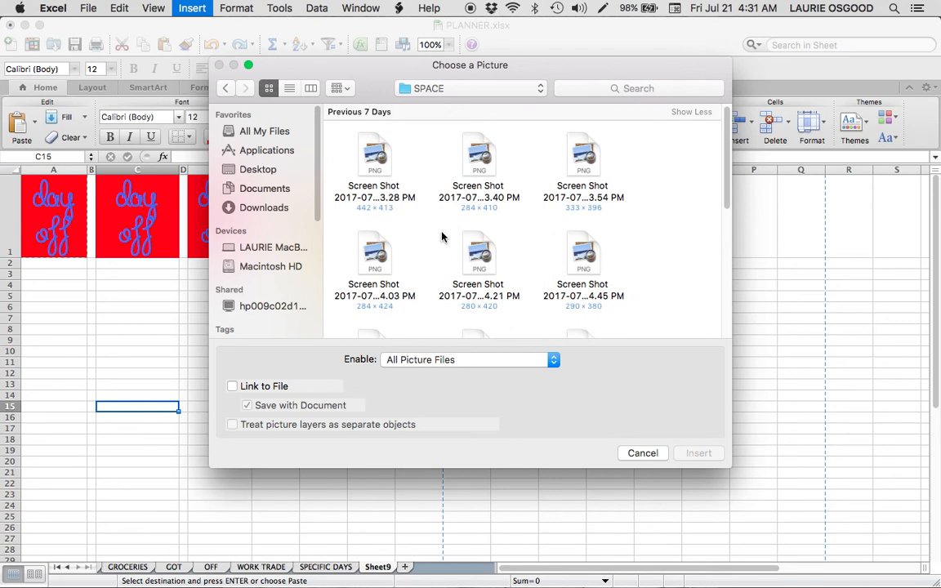
scroll(439, 241, down, 10)
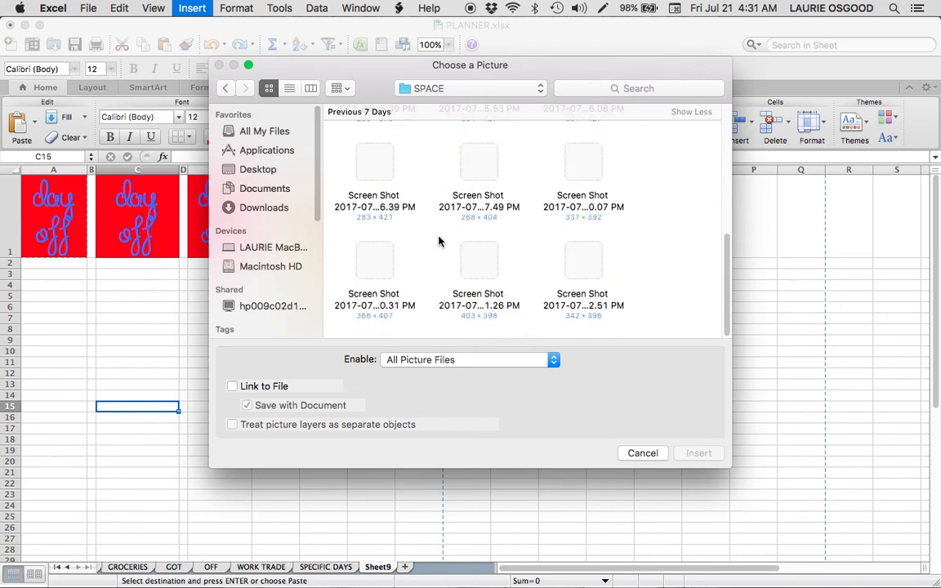
scroll(439, 242, up, 10)
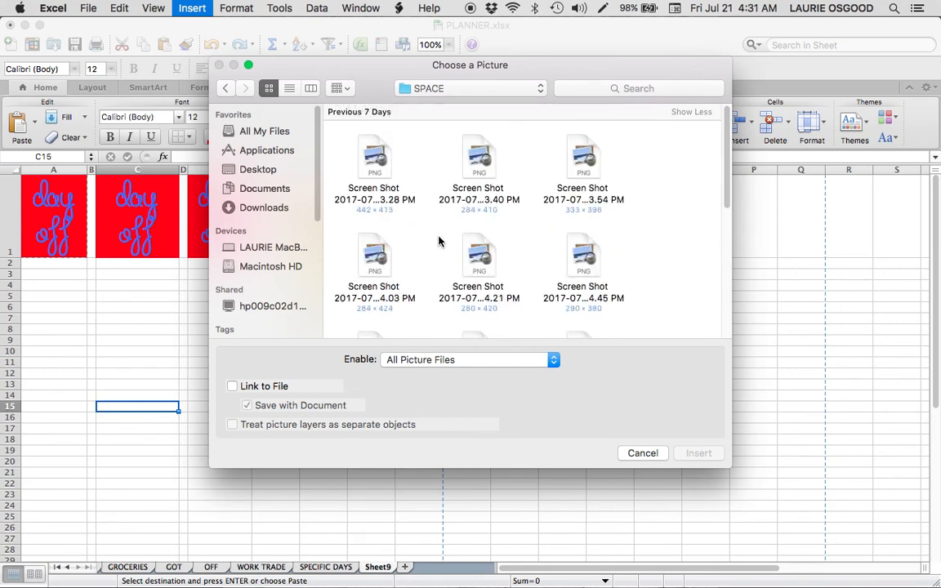
click(483, 165)
double_click(483, 165)
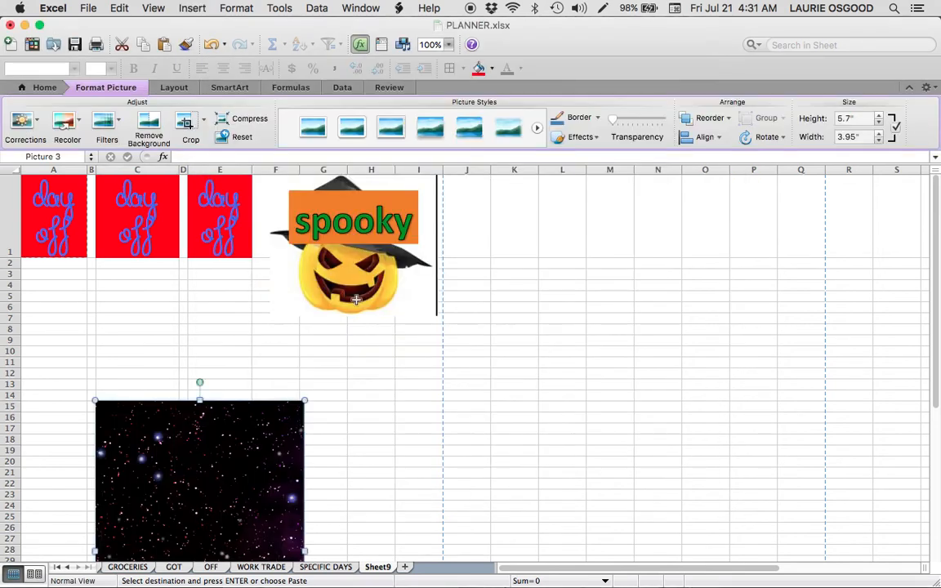
Shrink the starfield picture to about 3.91" high and 2.71" wide and place it below the "day off" stickers, from row 5 down
drag(194, 415, 183, 299)
scroll(244, 526, down, 3)
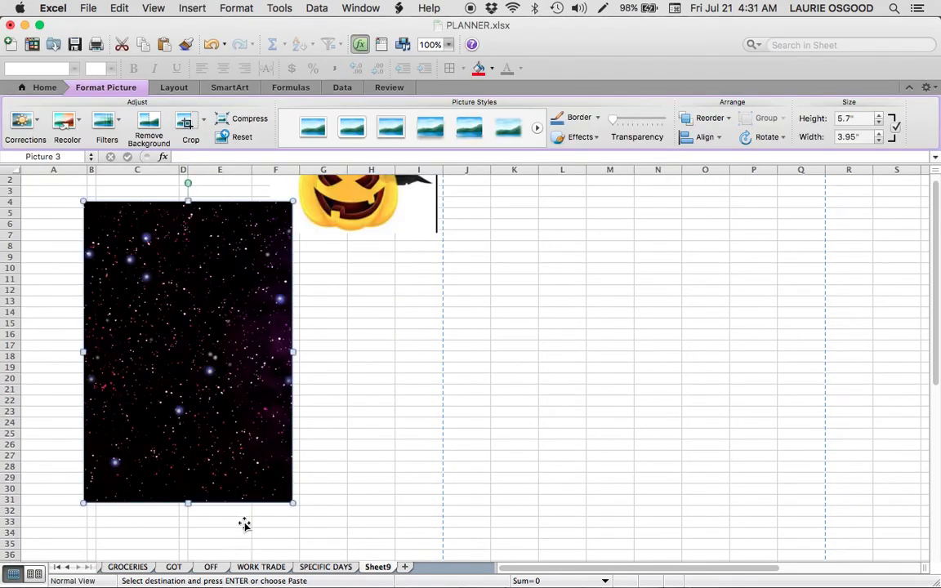
drag(292, 493, 228, 394)
drag(167, 285, 163, 297)
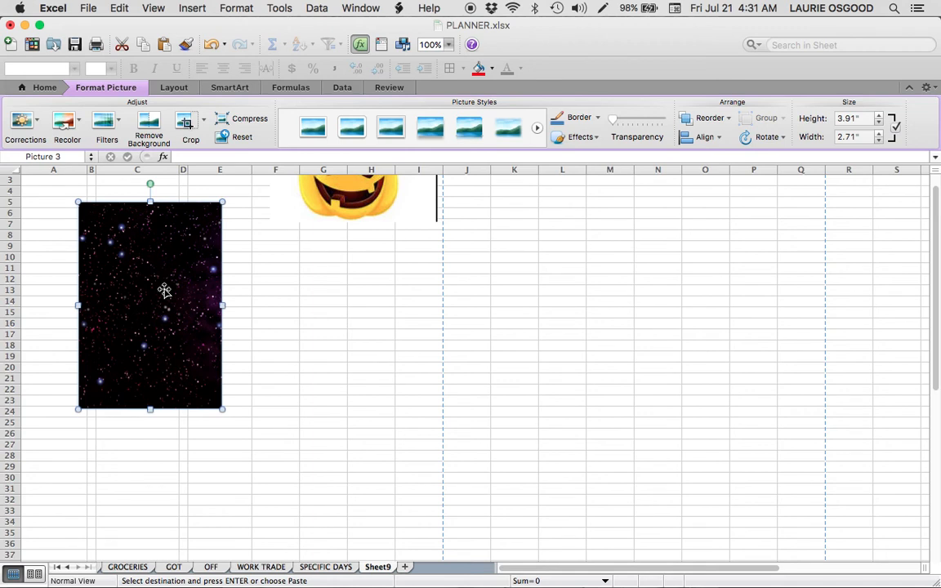
click(316, 303)
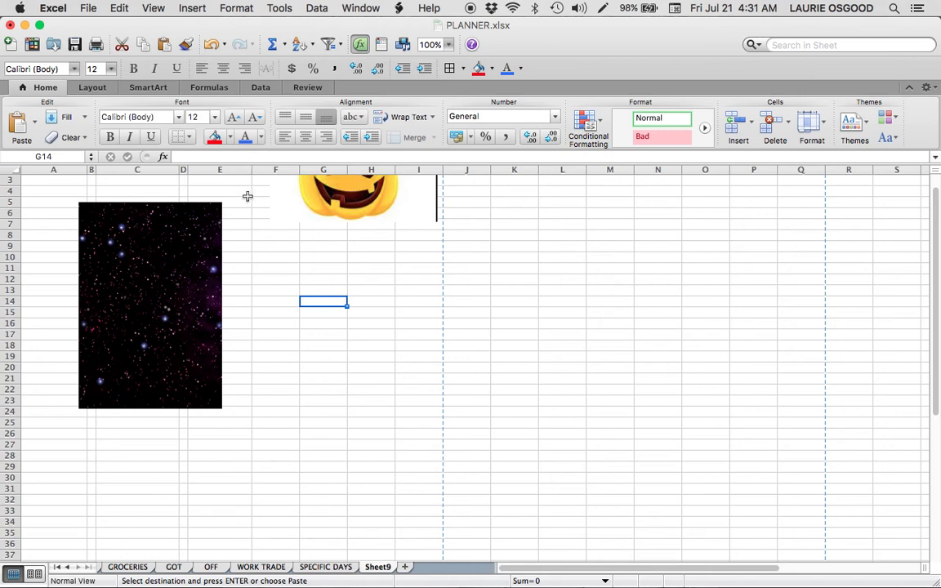
click(232, 139)
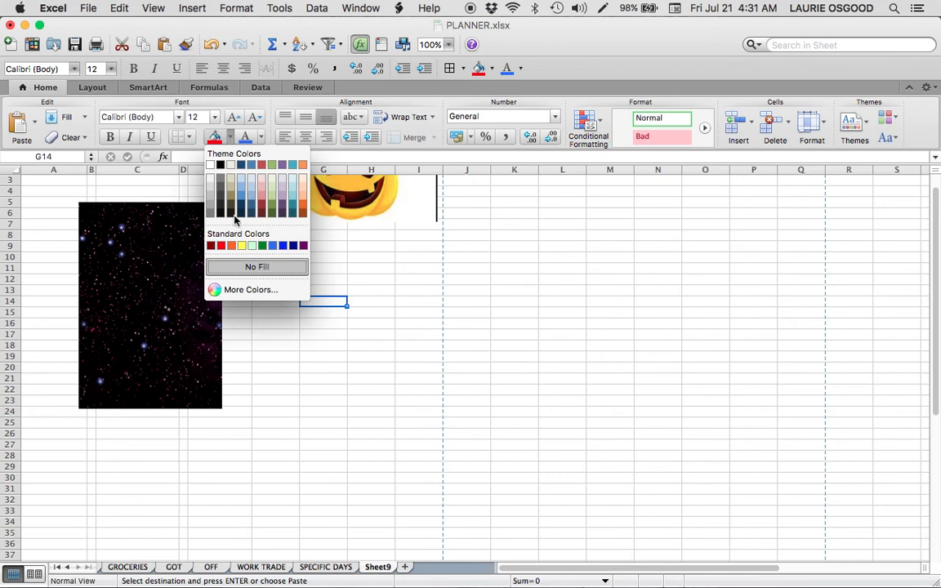
click(295, 342)
click(146, 275)
click(309, 322)
Insert an oval shape about 0.9" high and 0.9" wide on the starfield picture
click(191, 9)
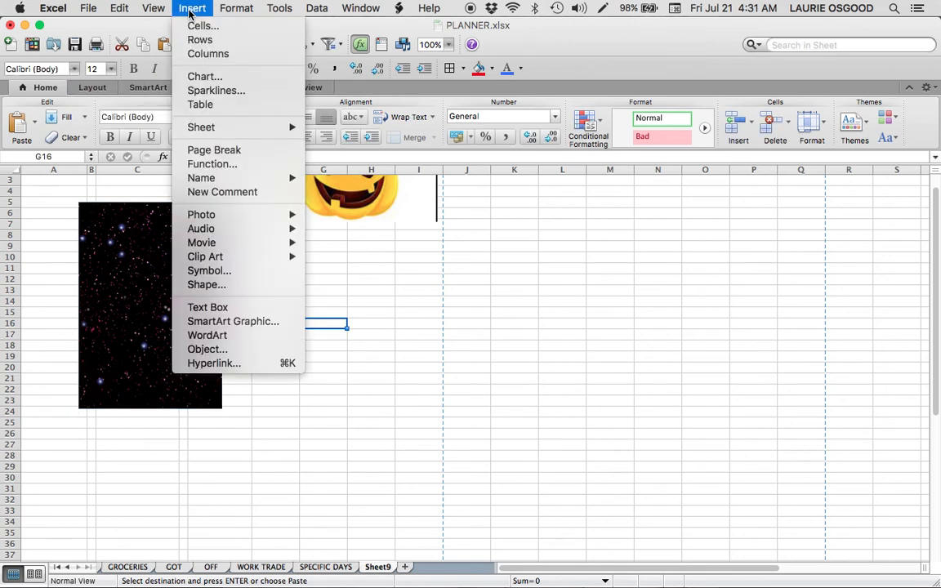
click(199, 286)
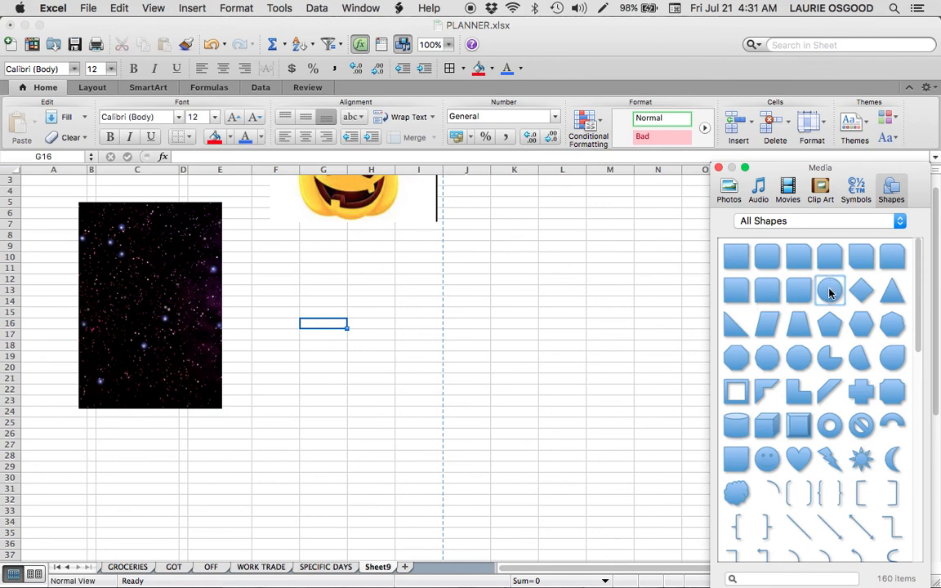
click(830, 292)
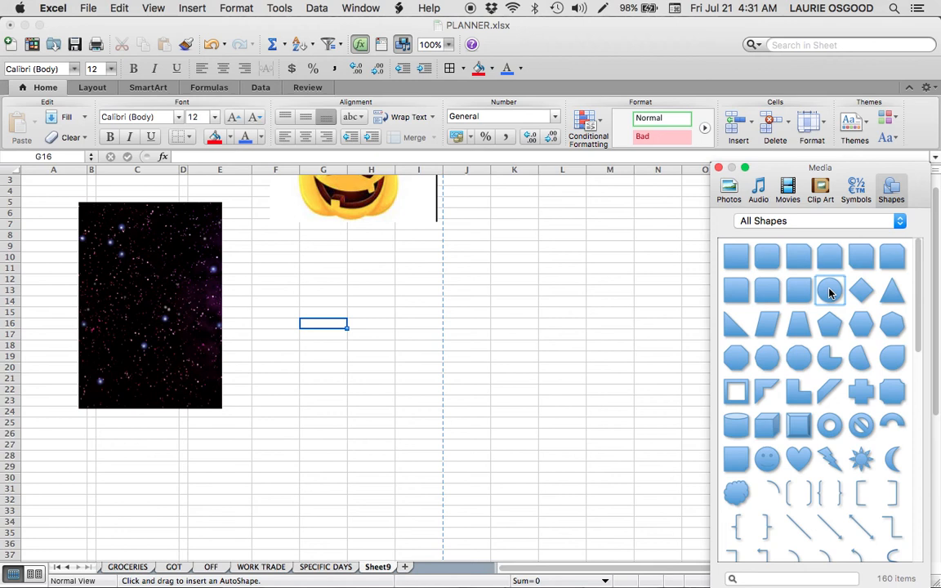
drag(830, 292, 148, 288)
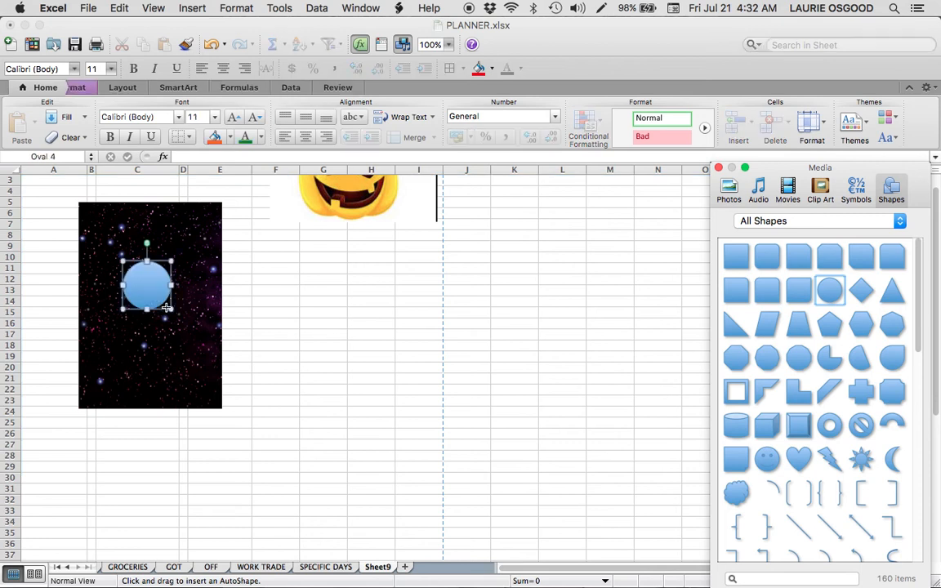
Stretch the oval on the starfield picture to about 2.48" high and 2.09" wide
drag(170, 309, 158, 288)
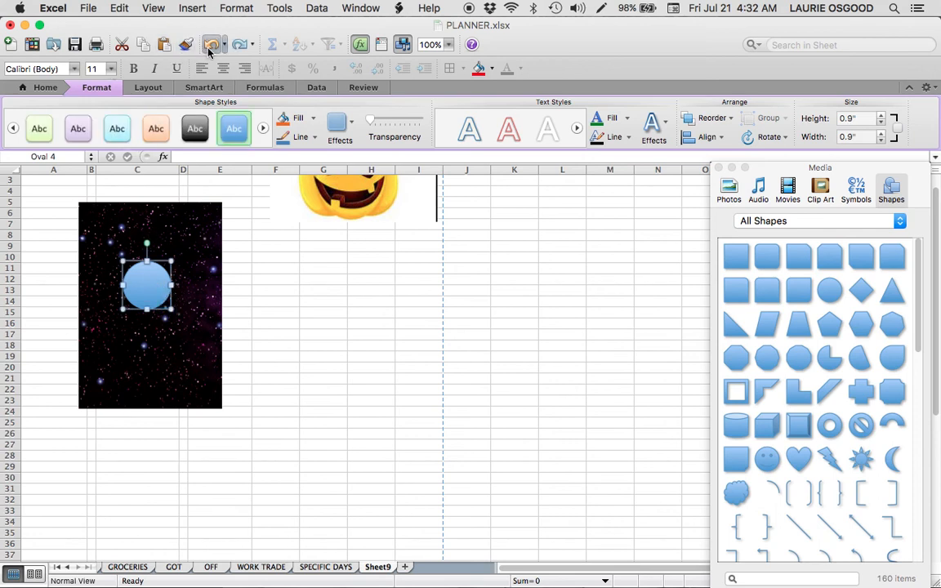
drag(147, 260, 147, 224)
drag(147, 311, 147, 357)
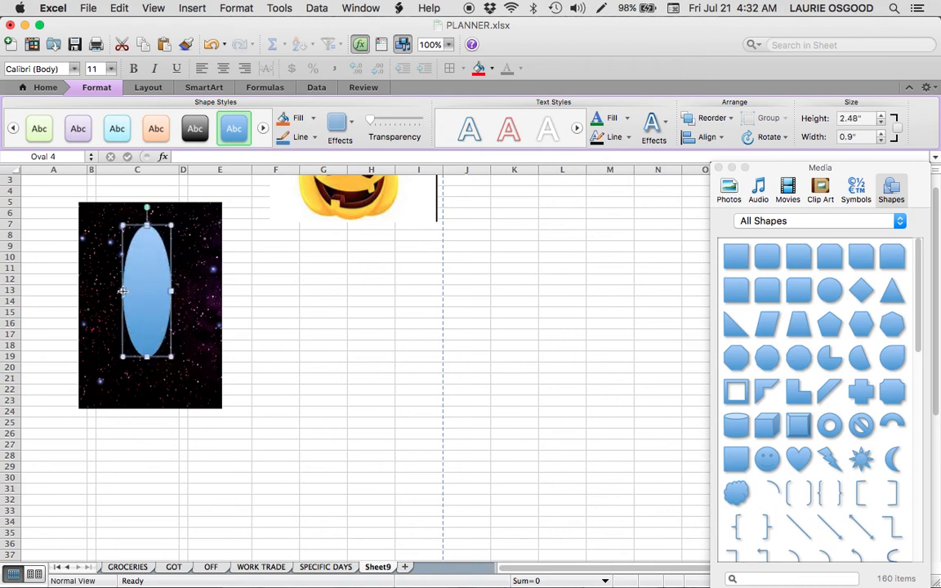
drag(123, 291, 96, 291)
drag(173, 292, 207, 293)
click(352, 313)
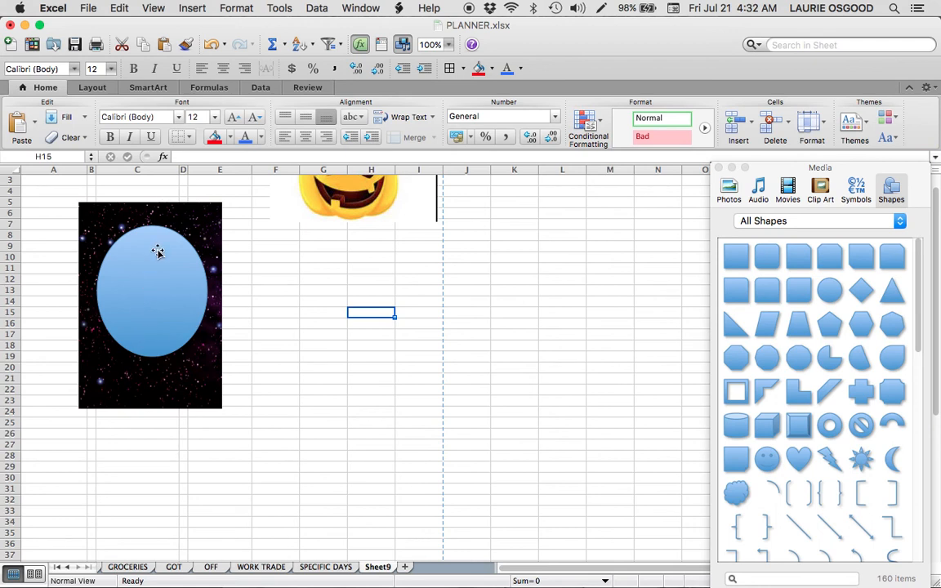
Apply a plain white shape style to the oval on the starfield picture
click(155, 294)
right_click(156, 295)
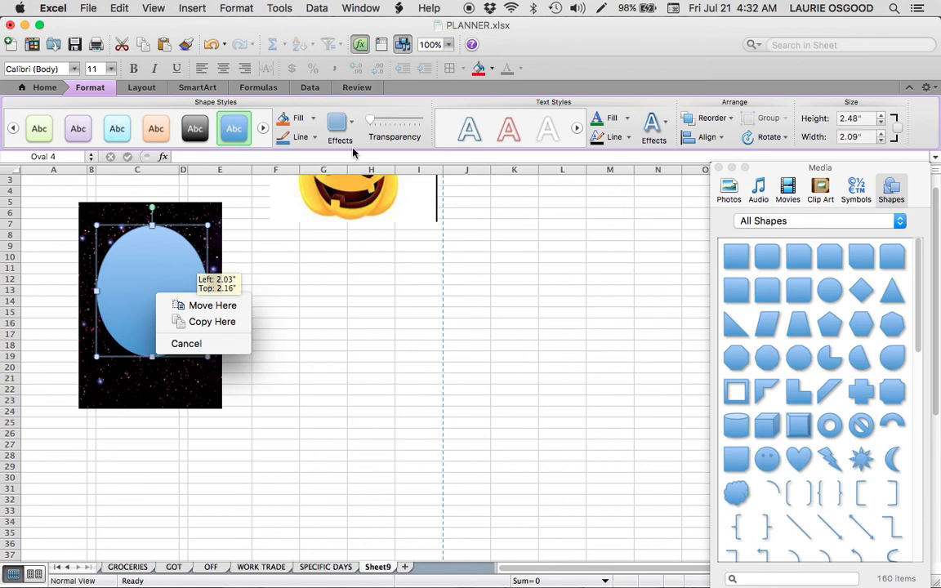
click(37, 130)
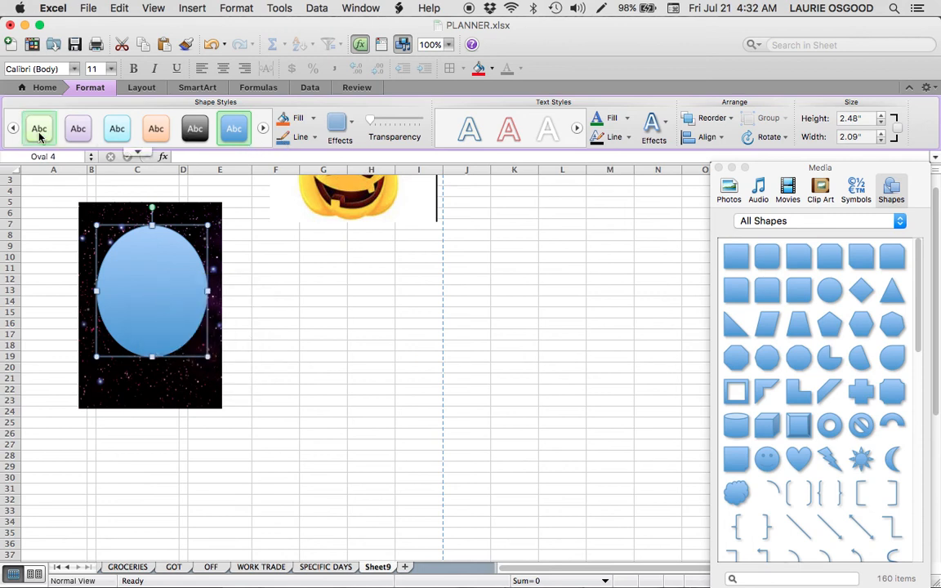
click(38, 128)
click(13, 130)
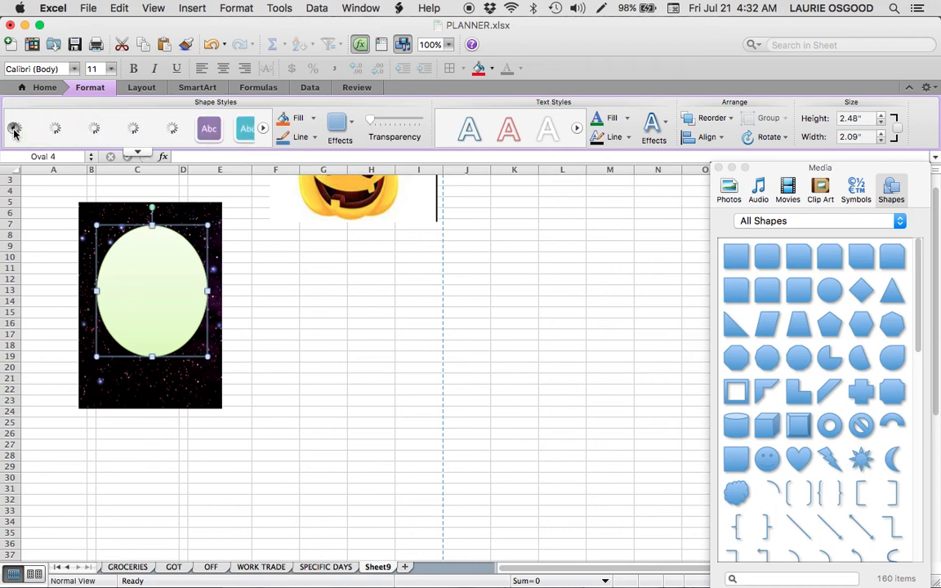
click(39, 131)
click(277, 334)
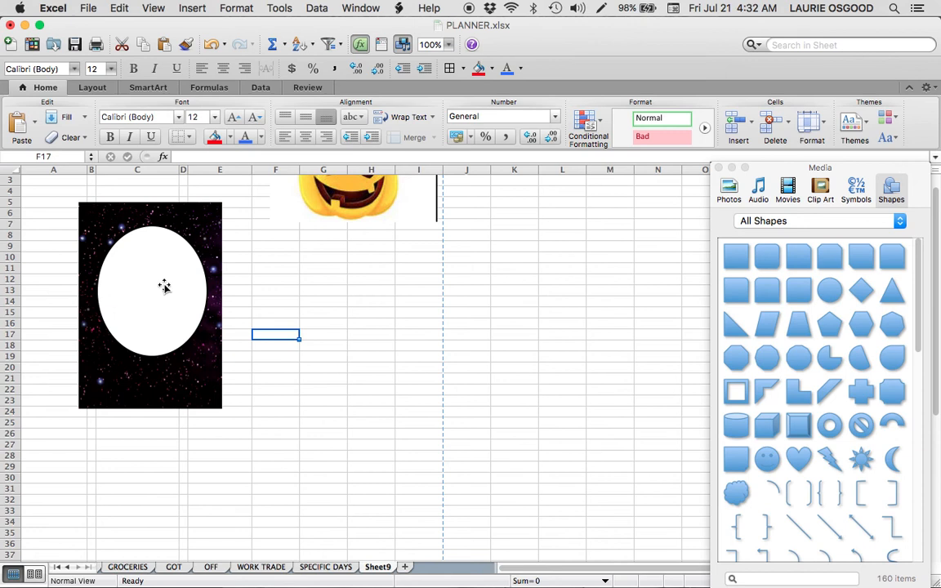
Center the starfield picture behind the white oval and capture a screenshot of the combined frame
drag(210, 225, 175, 211)
click(296, 301)
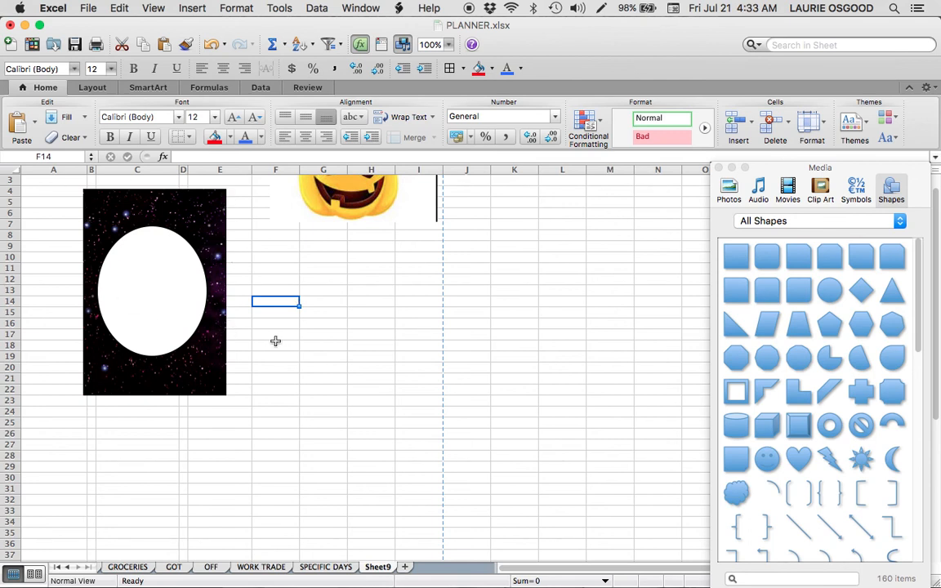
click(719, 168)
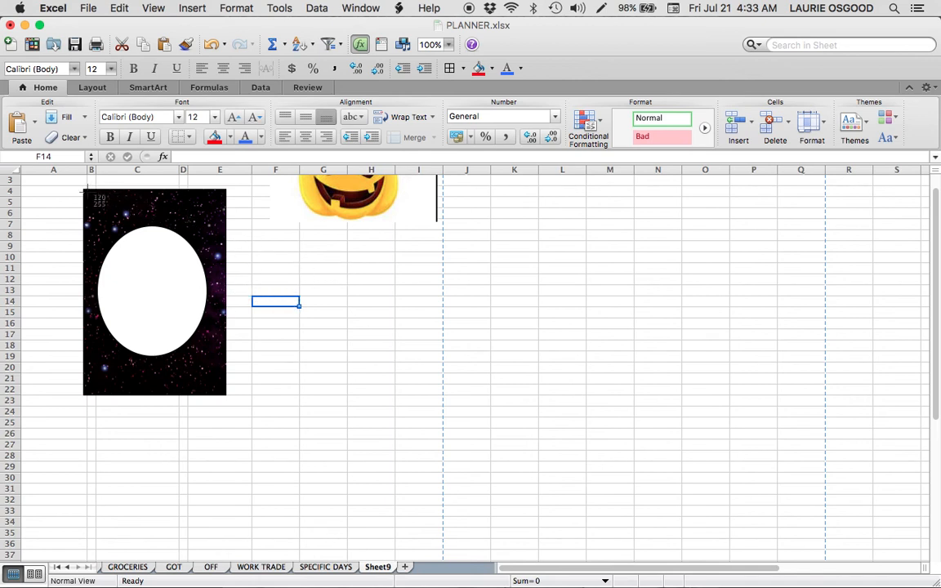
drag(85, 191, 224, 394)
Insert the saved screenshot of the starfield frame from the Desktop and place it beside the original frame
click(192, 8)
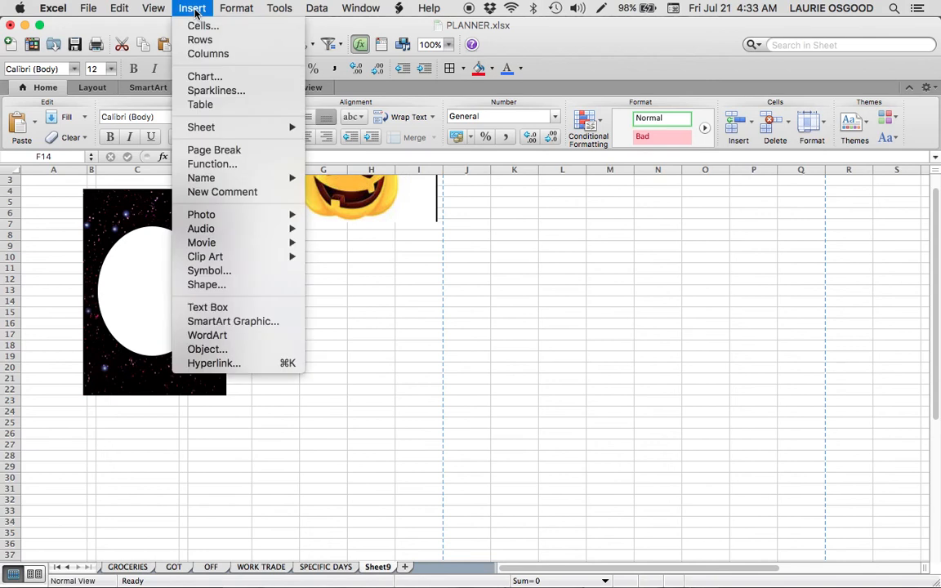
mouse_move(198, 227)
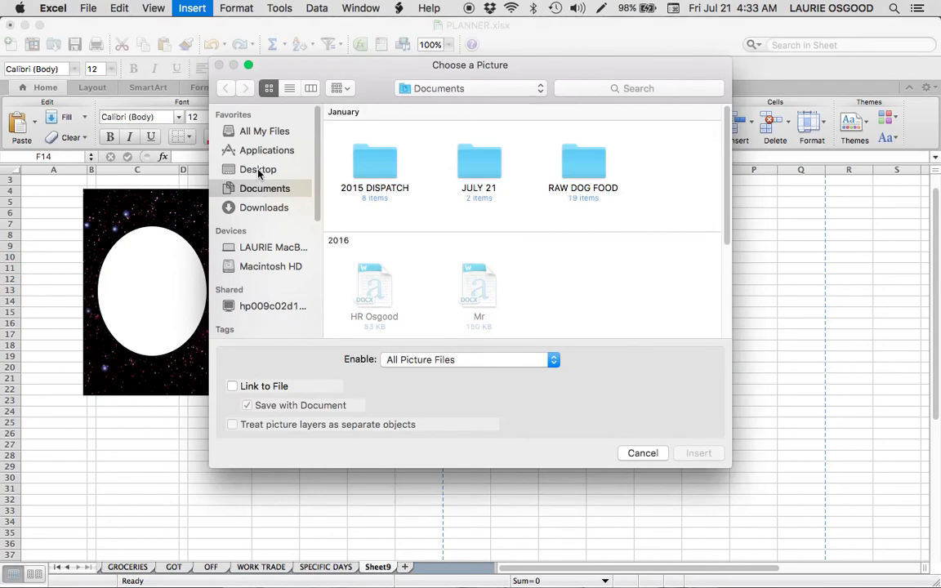
click(259, 170)
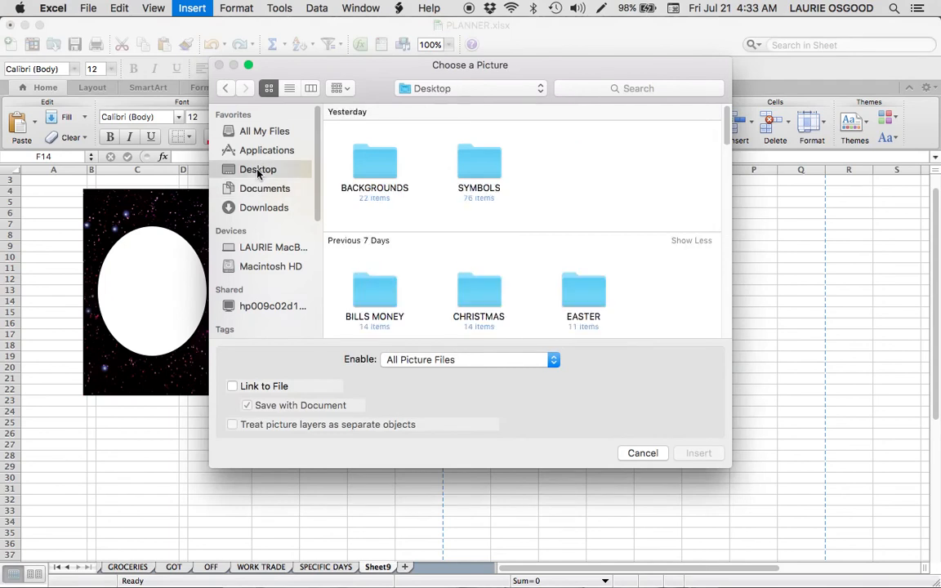
scroll(436, 227, down, 5)
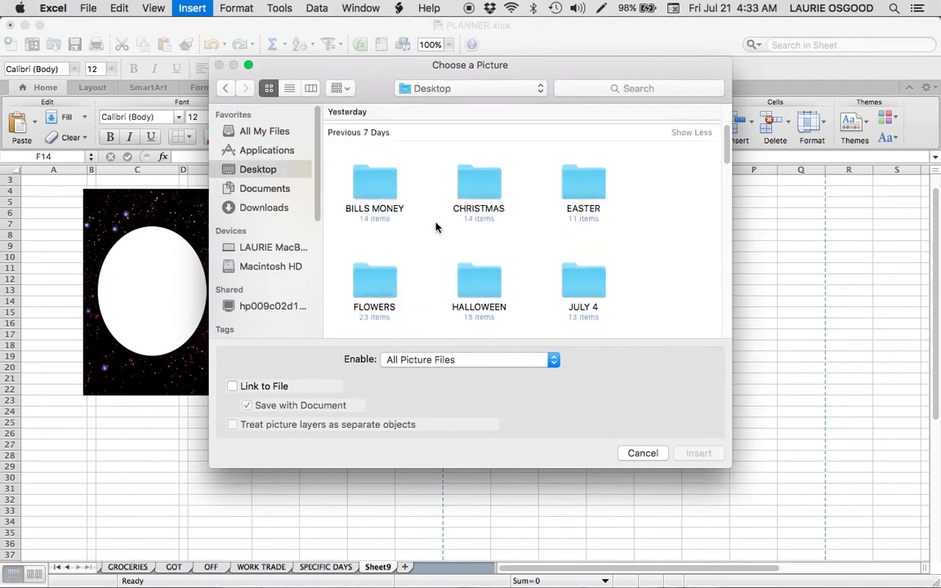
scroll(436, 227, down, 10)
scroll(448, 230, up, 10)
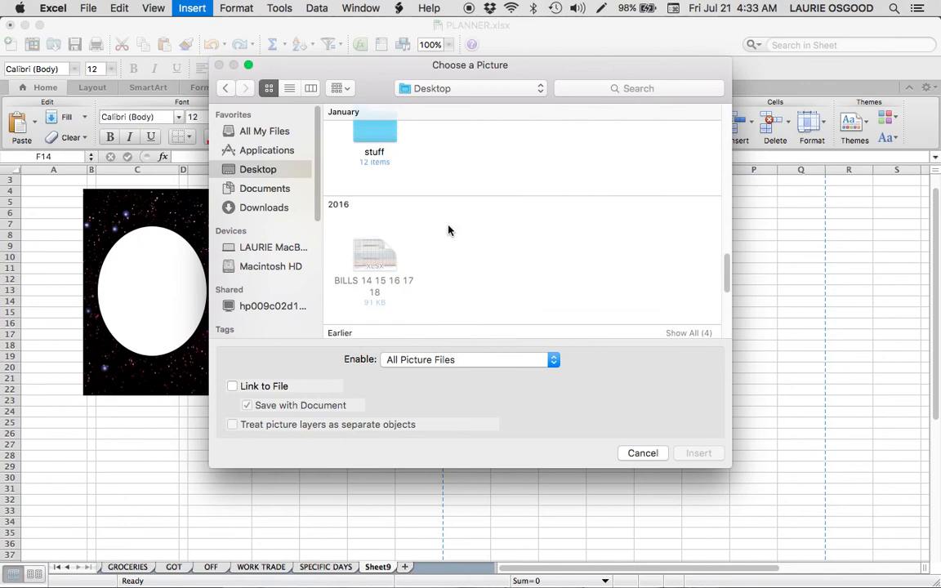
scroll(446, 229, up, 3)
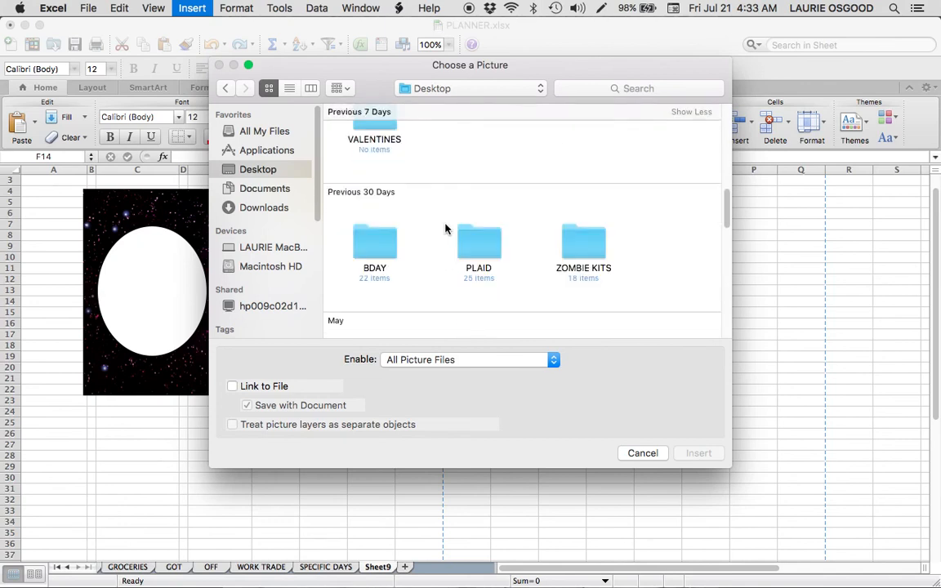
scroll(446, 230, up, 5)
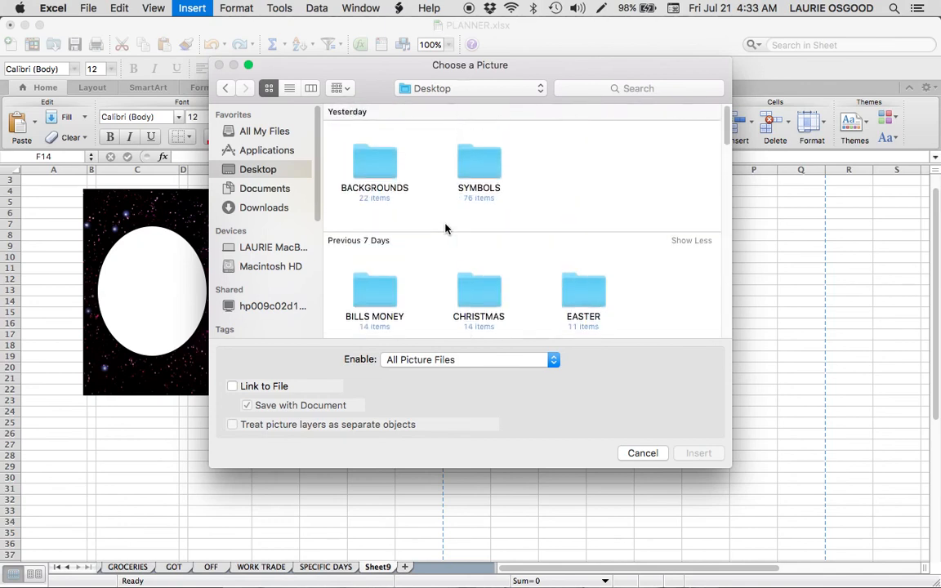
scroll(441, 226, down, 15)
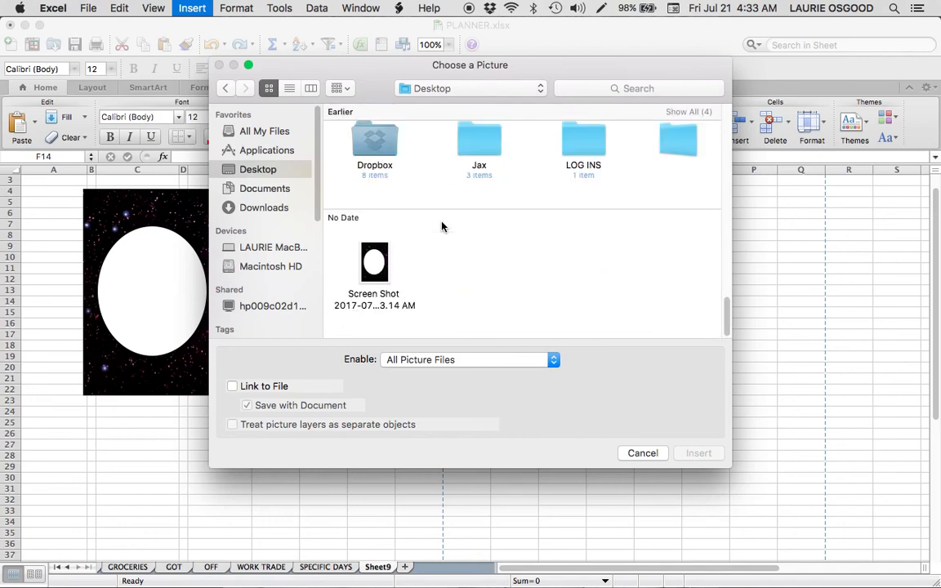
click(376, 263)
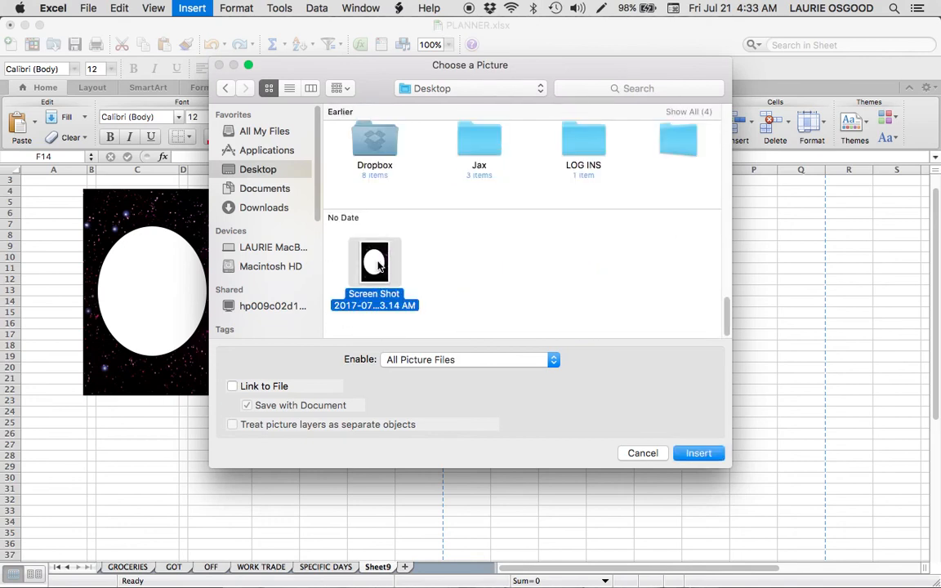
double_click(377, 263)
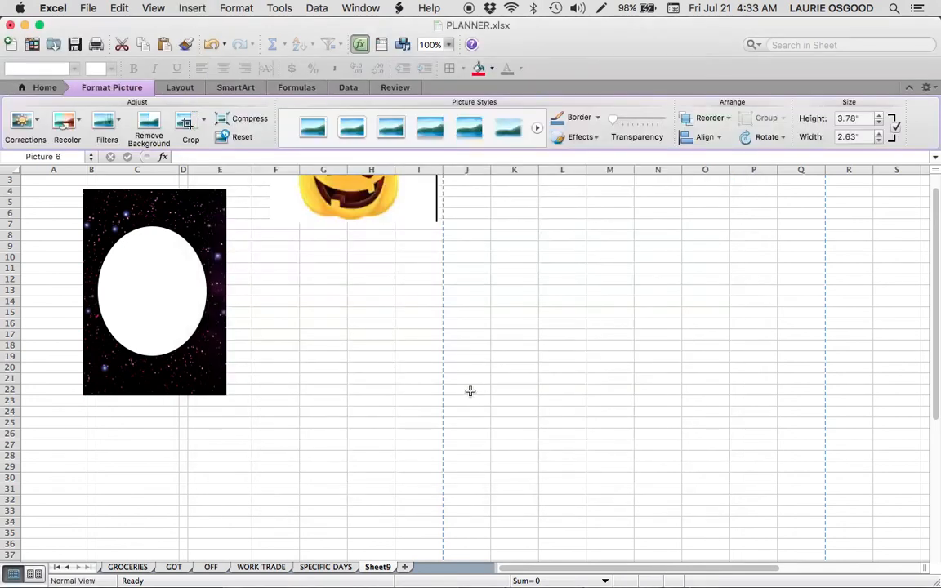
mouse_move(321, 309)
mouse_down()
mouse_move(522, 315)
mouse_move(323, 296)
mouse_up()
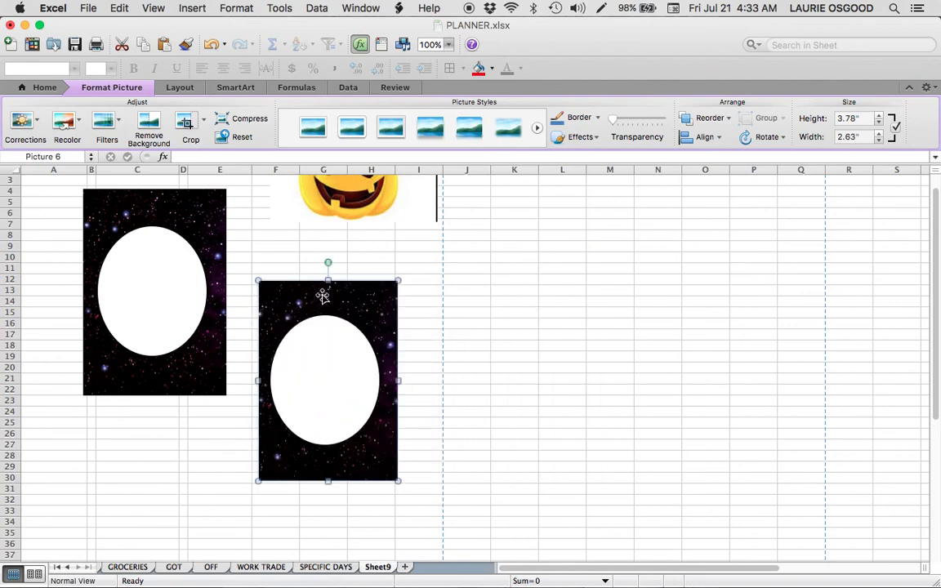
Cut the original white oval and the starfield picture behind it from the sheet
click(174, 275)
right_click(174, 275)
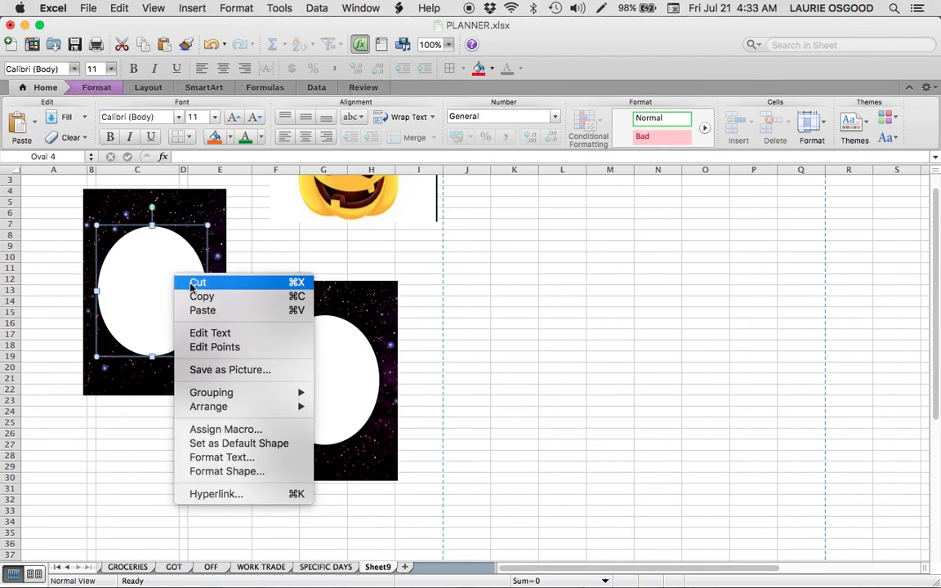
click(194, 284)
right_click(194, 217)
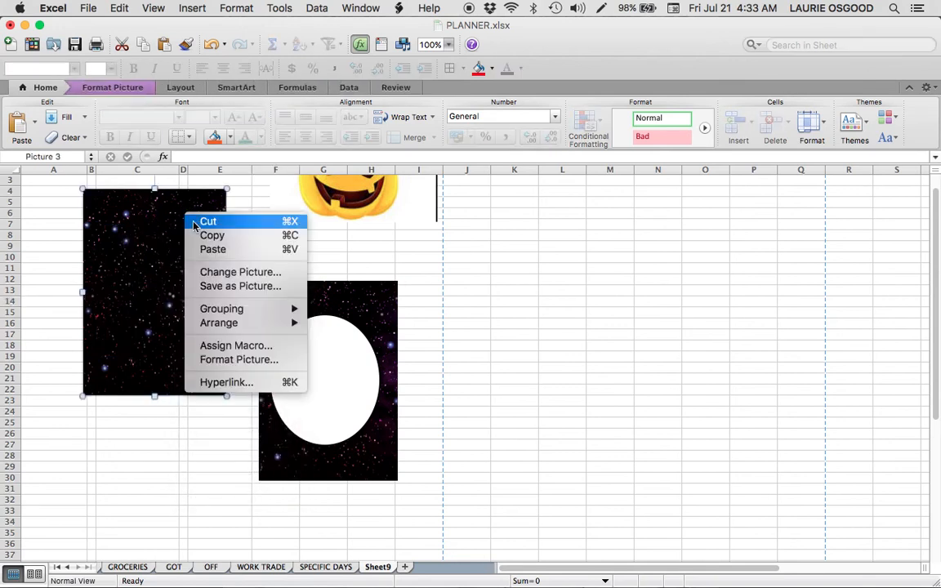
click(199, 225)
Move the inserted starfield frame picture under the first two "day off" cells, starting at row 3, and deselect it
drag(332, 295, 115, 199)
scroll(239, 268, up, 3)
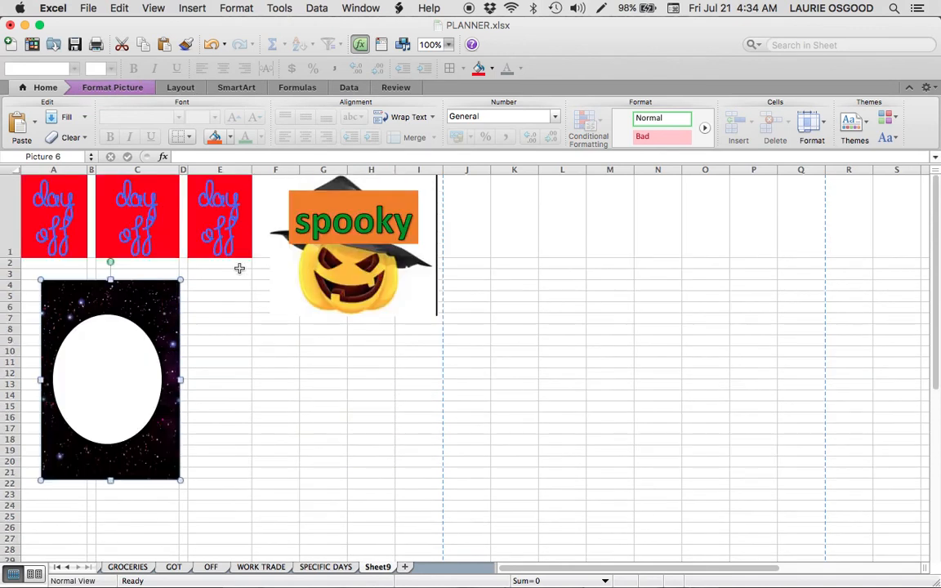
drag(153, 292, 151, 285)
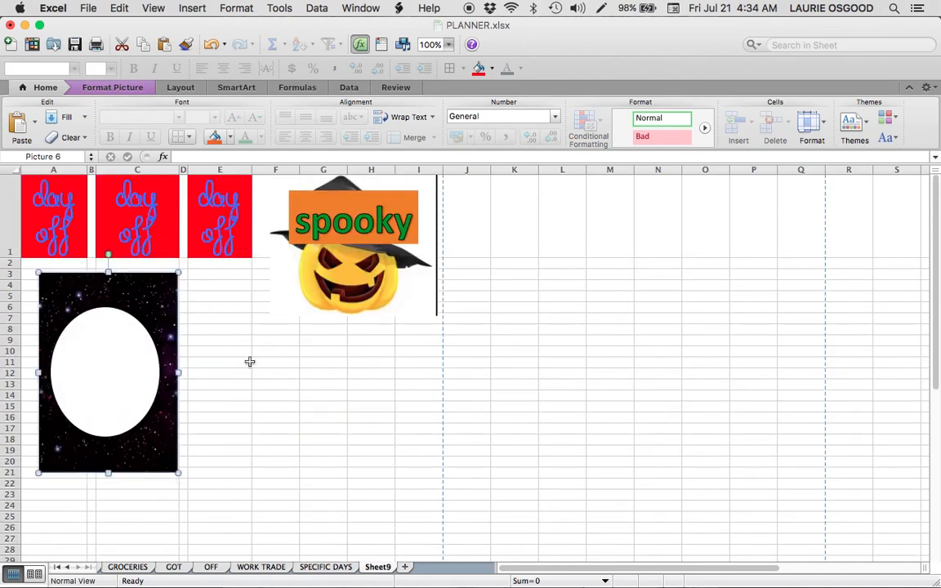
right_click(278, 374)
click(130, 316)
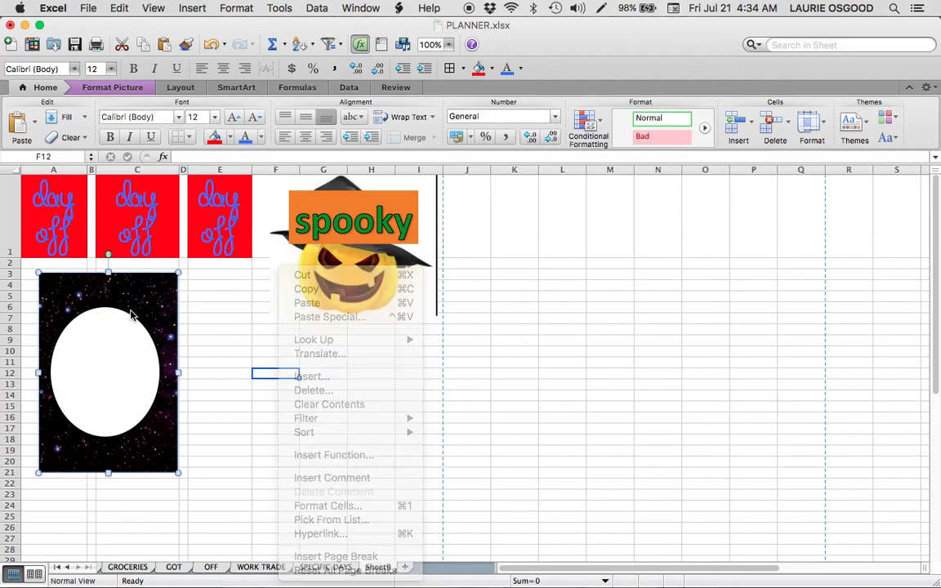
click(278, 430)
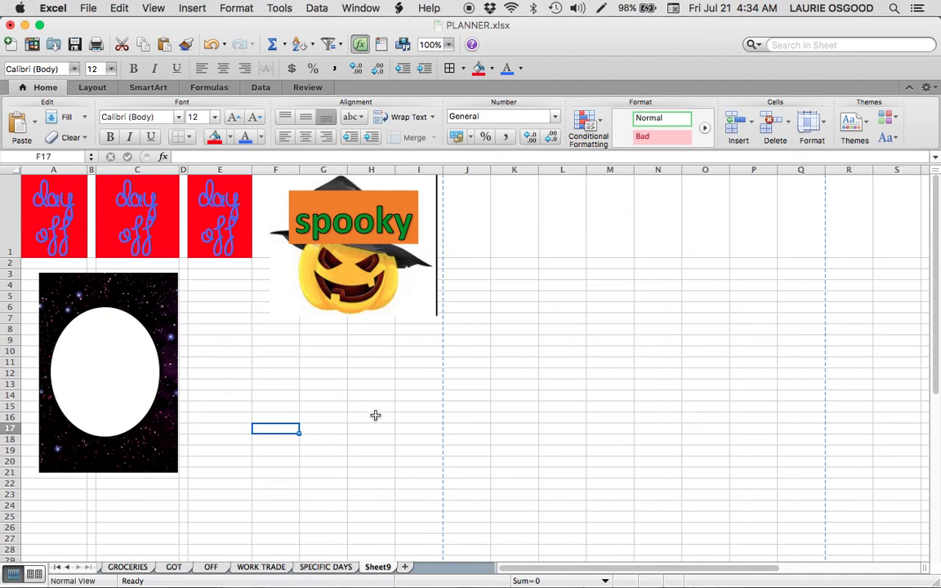
Reduce the height of row 23, below the starfield frame, to 10.00
scroll(376, 415, down, 1)
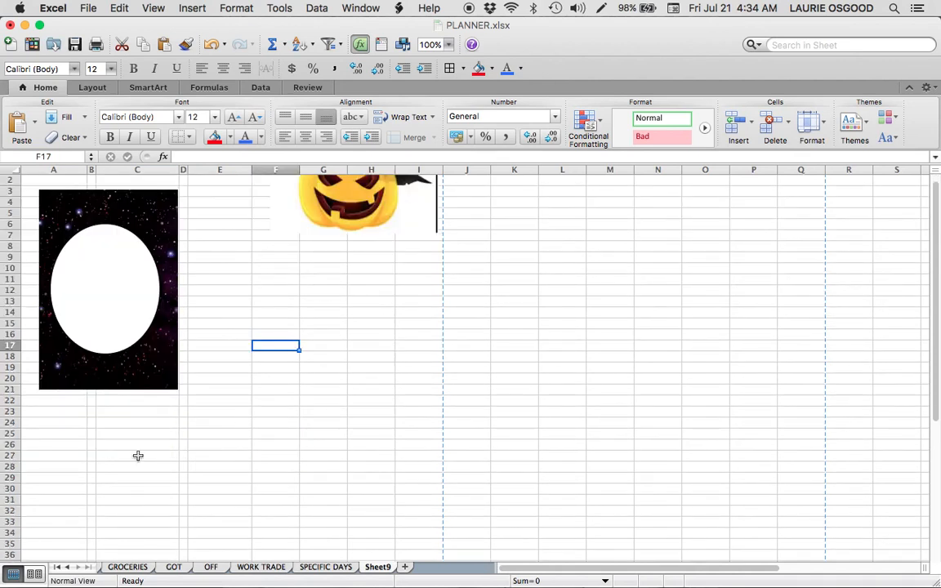
scroll(390, 432, down, 5)
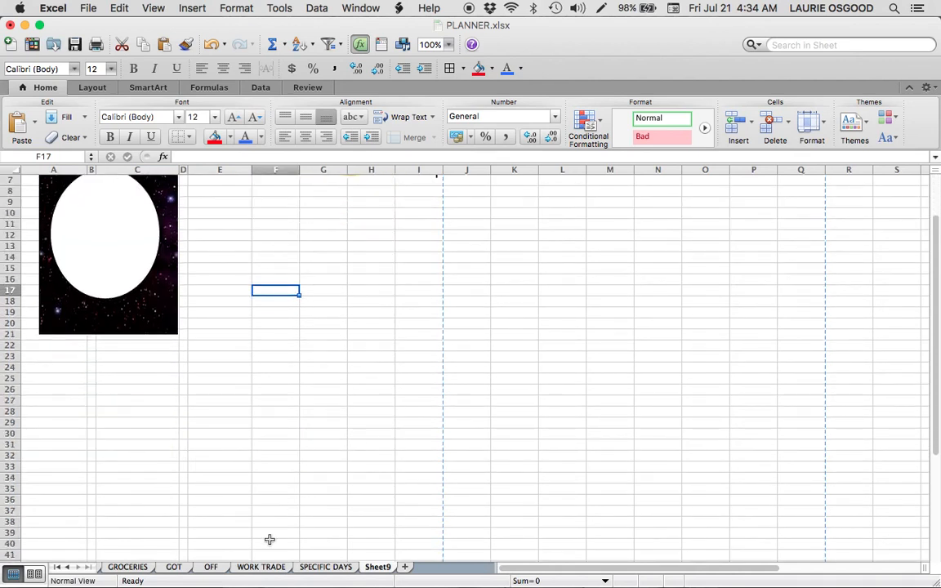
click(325, 315)
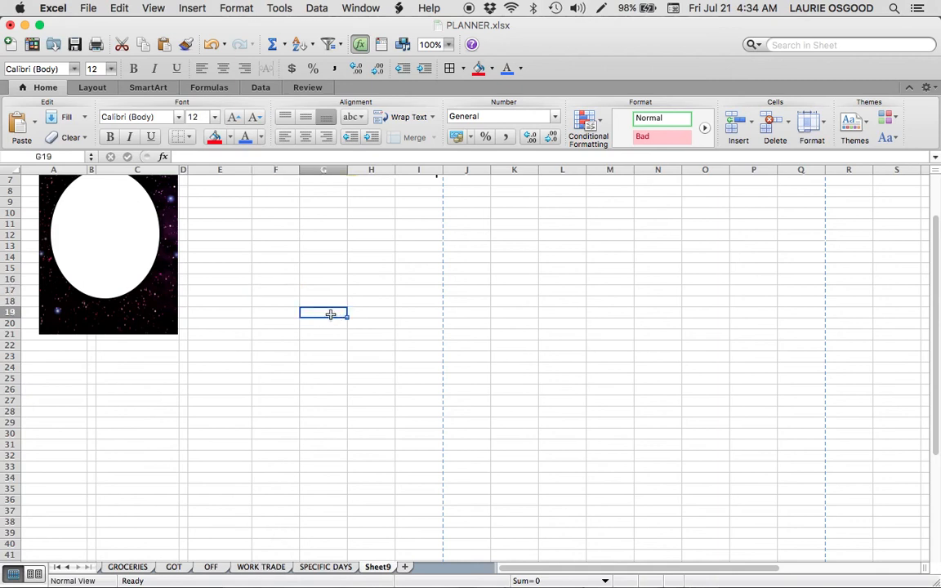
scroll(301, 321, up, 6)
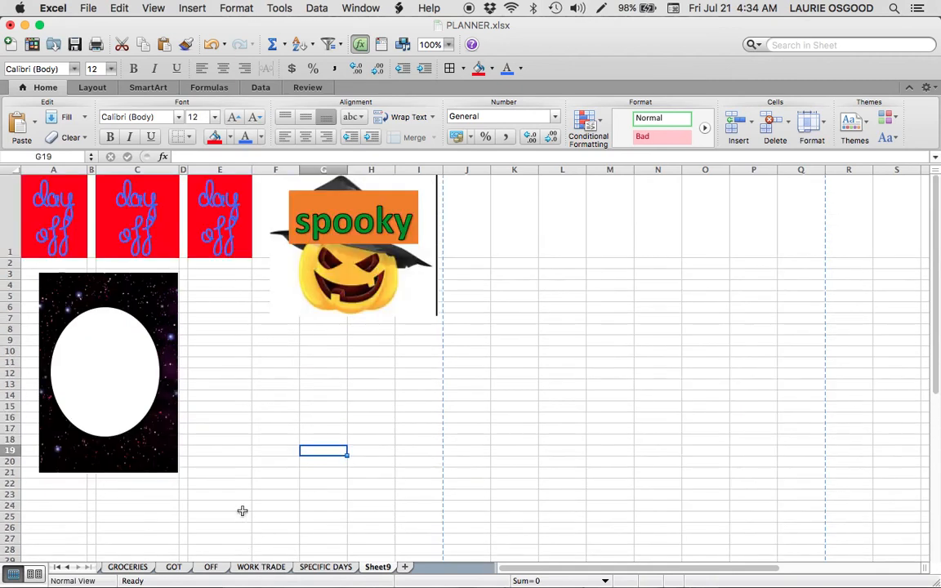
scroll(241, 442, down, 2)
drag(13, 418, 298, 445)
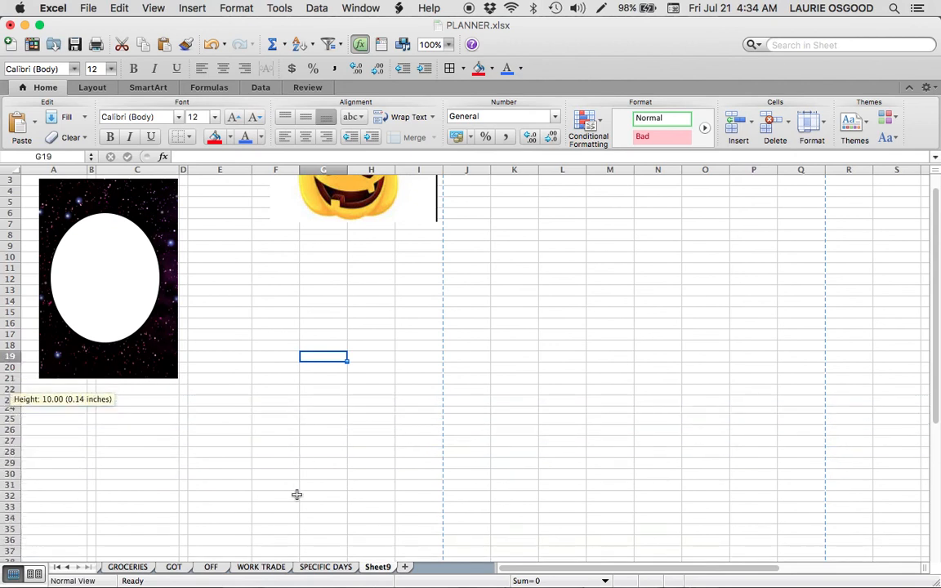
Look through the sticker layouts on the WORK TRADE, OFF, GOT, GROCERIES and SPECIFIC DAYS sheets
click(275, 568)
click(212, 567)
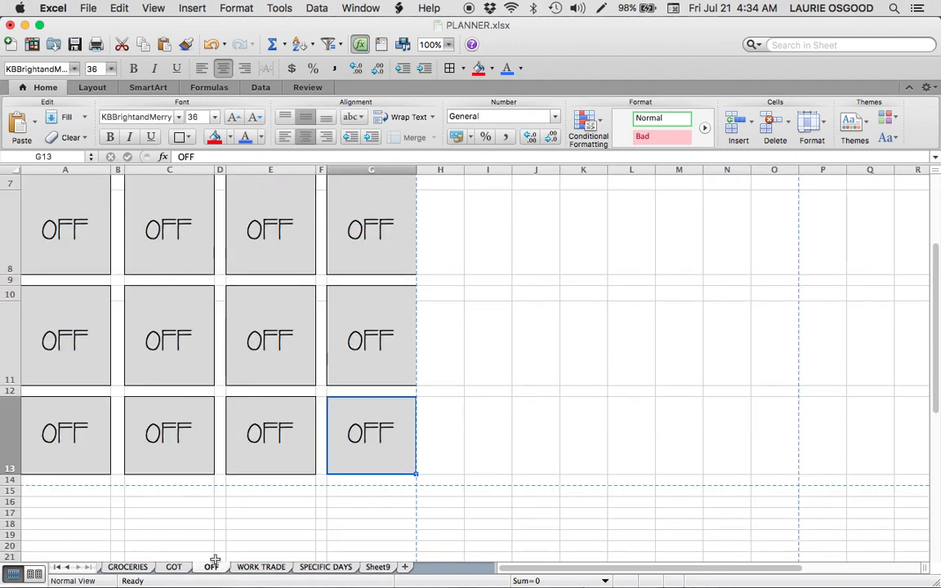
click(175, 567)
click(129, 567)
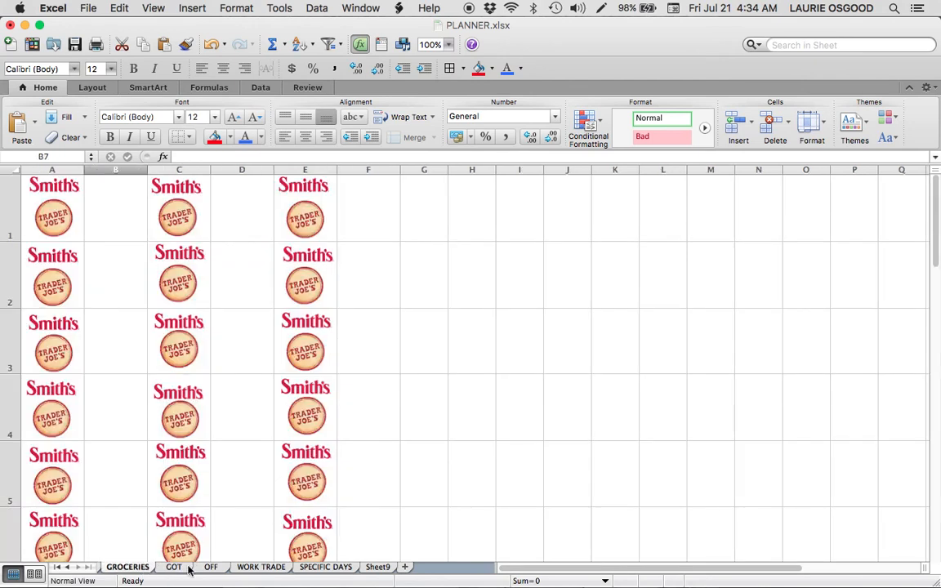
click(255, 568)
click(325, 567)
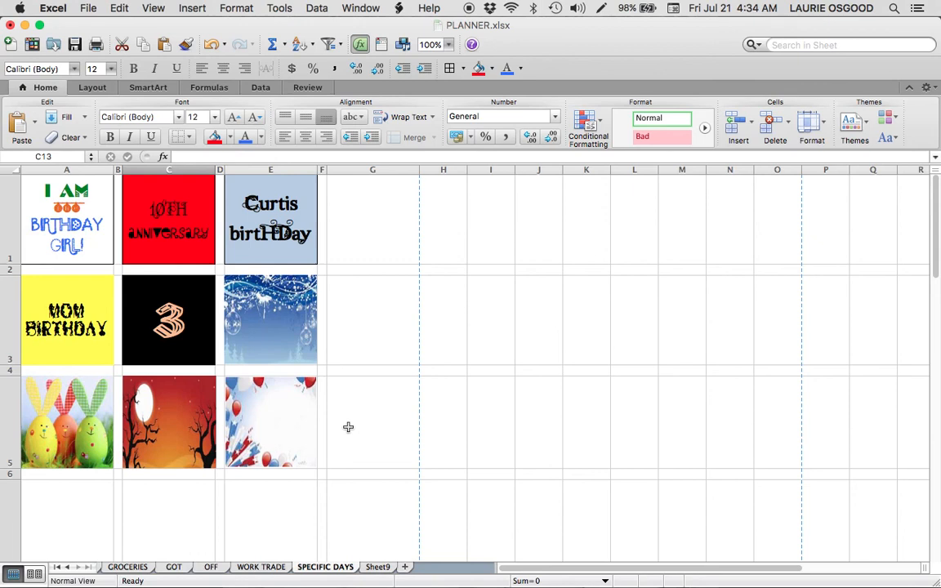
scroll(348, 427, down, 3)
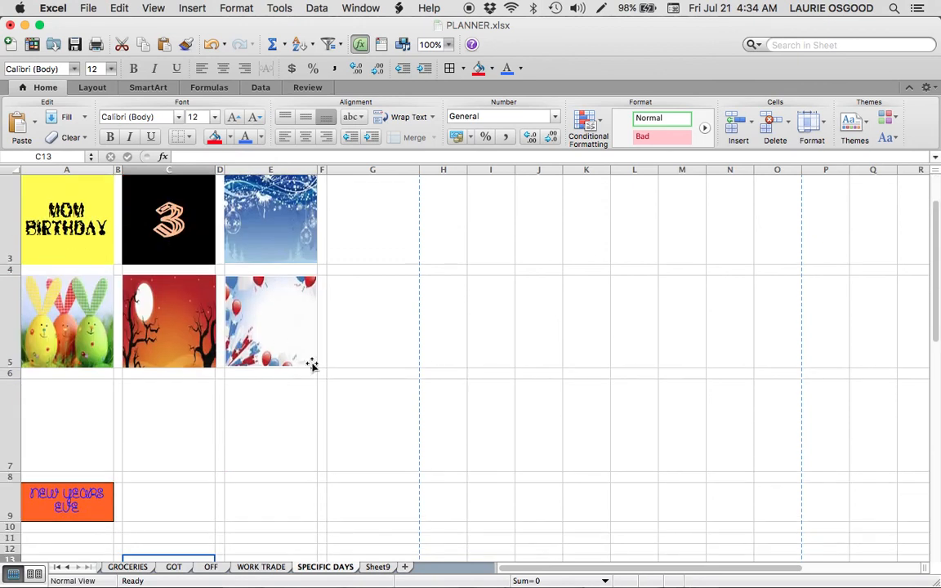
scroll(311, 364, up, 3)
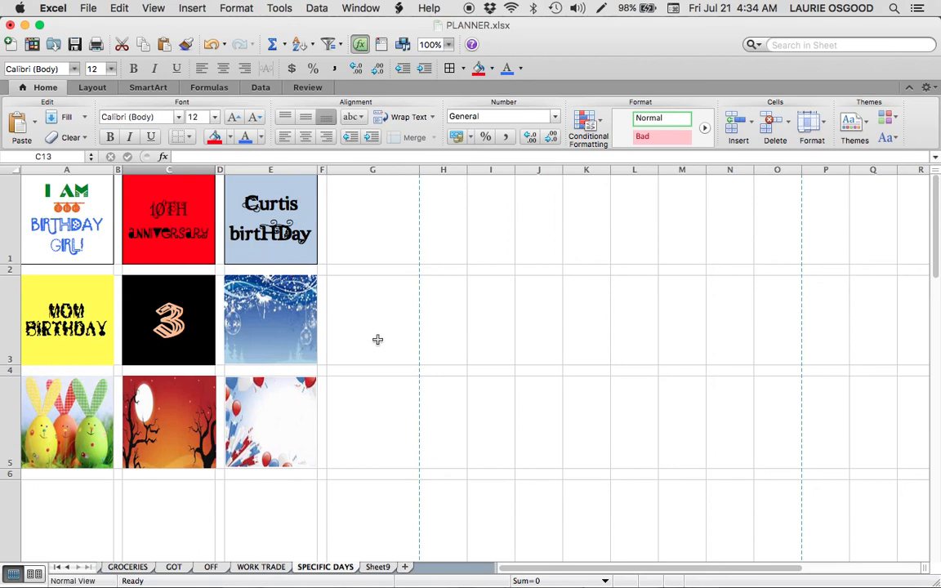
scroll(311, 463, down, 3)
Browse back to the earlier sheets and view BLANK COLORED, VAC BKUP and the logo design on Sheet8
click(69, 569)
click(69, 569)
click(68, 569)
click(69, 568)
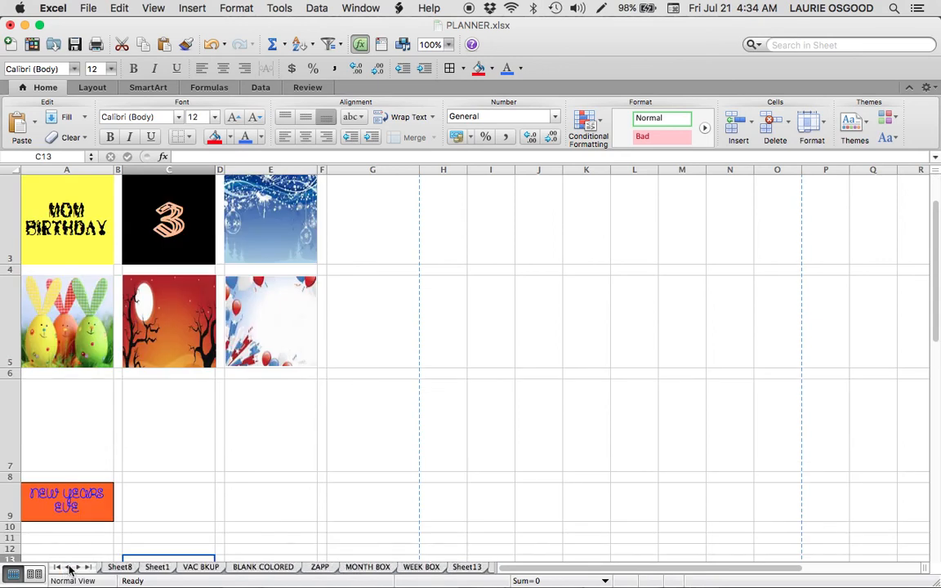
click(252, 570)
click(196, 567)
click(119, 567)
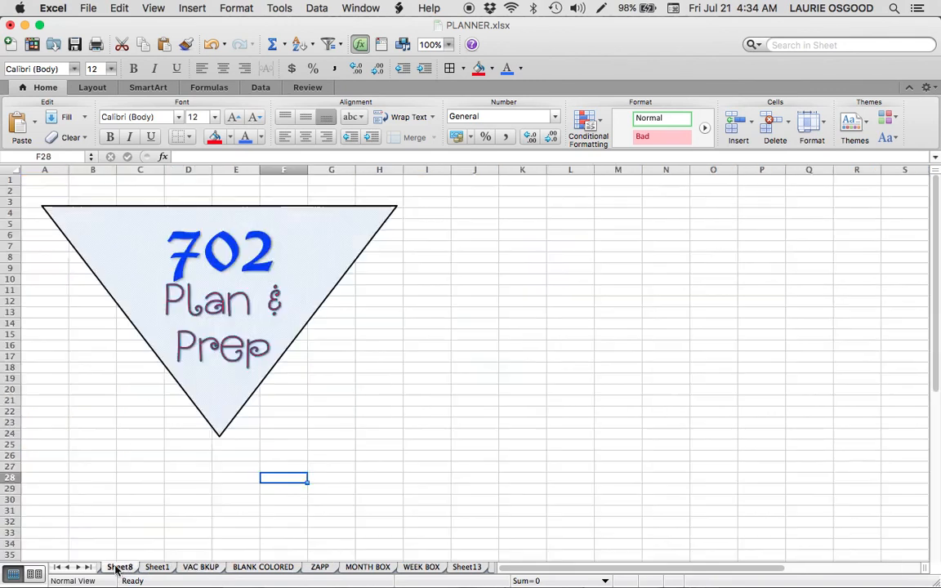
Examine the planner layouts on the WEEKLY, Sheet3, Sheet4 and VAC REQ2 sheets and the monthly calendar on Sheet10
click(69, 569)
click(69, 569)
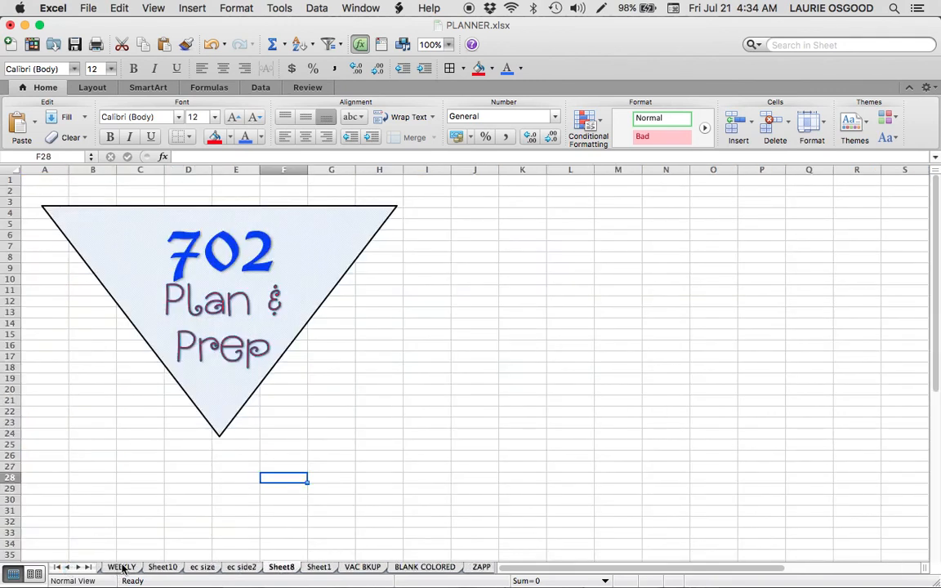
click(121, 568)
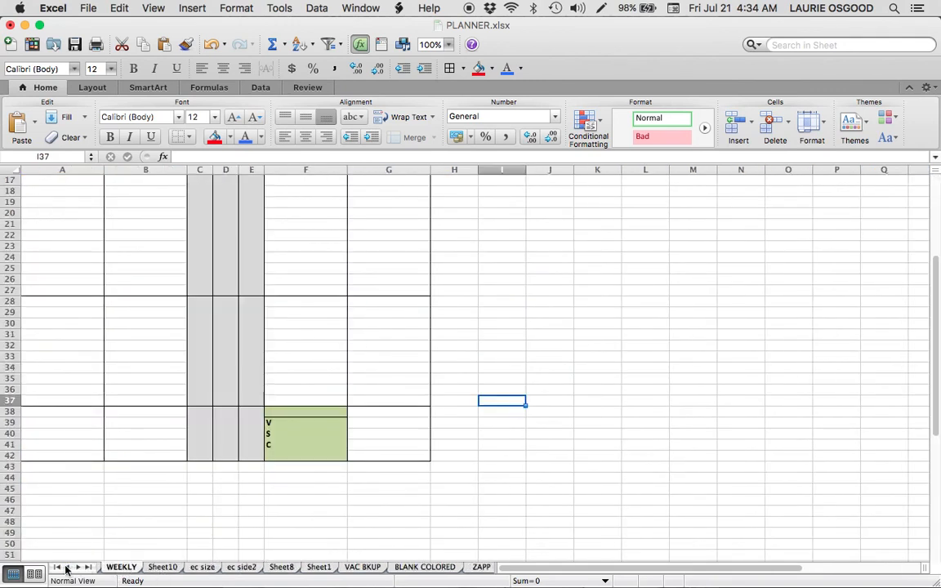
click(67, 569)
click(67, 569)
click(120, 567)
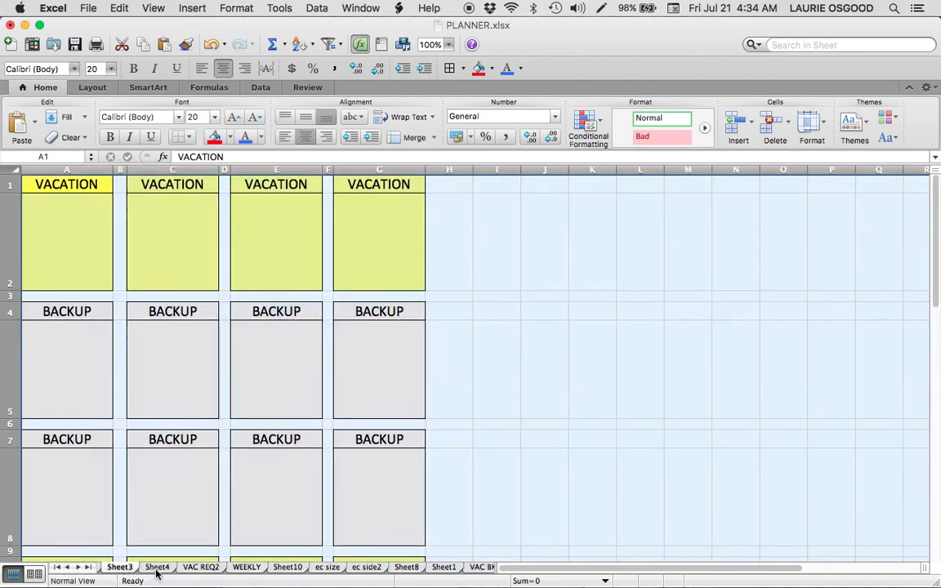
click(157, 568)
click(201, 568)
click(245, 568)
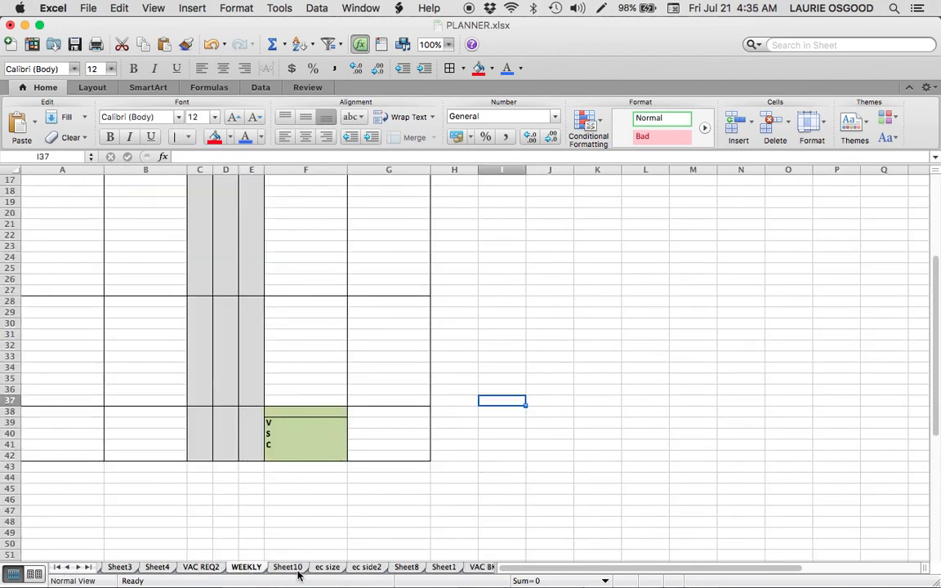
click(294, 571)
scroll(365, 469, up, 3)
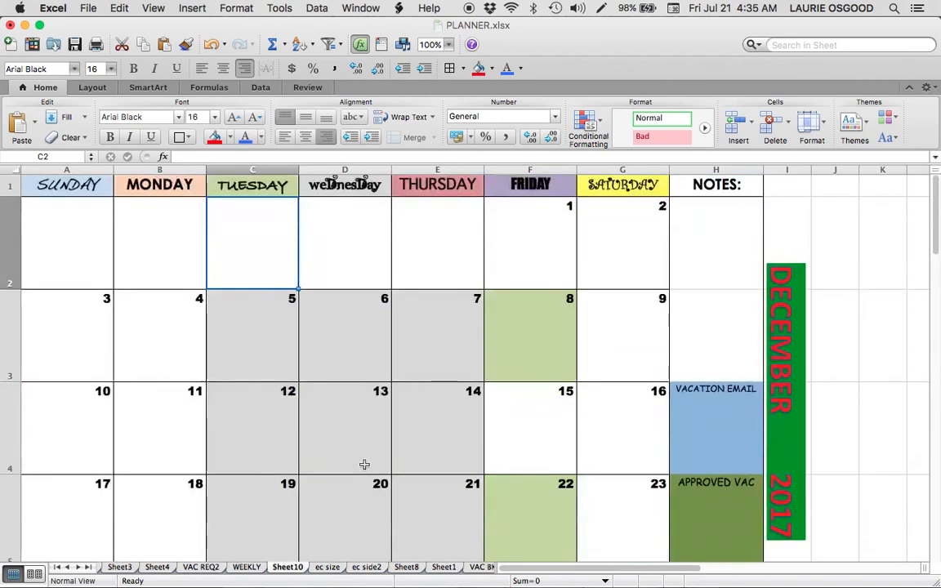